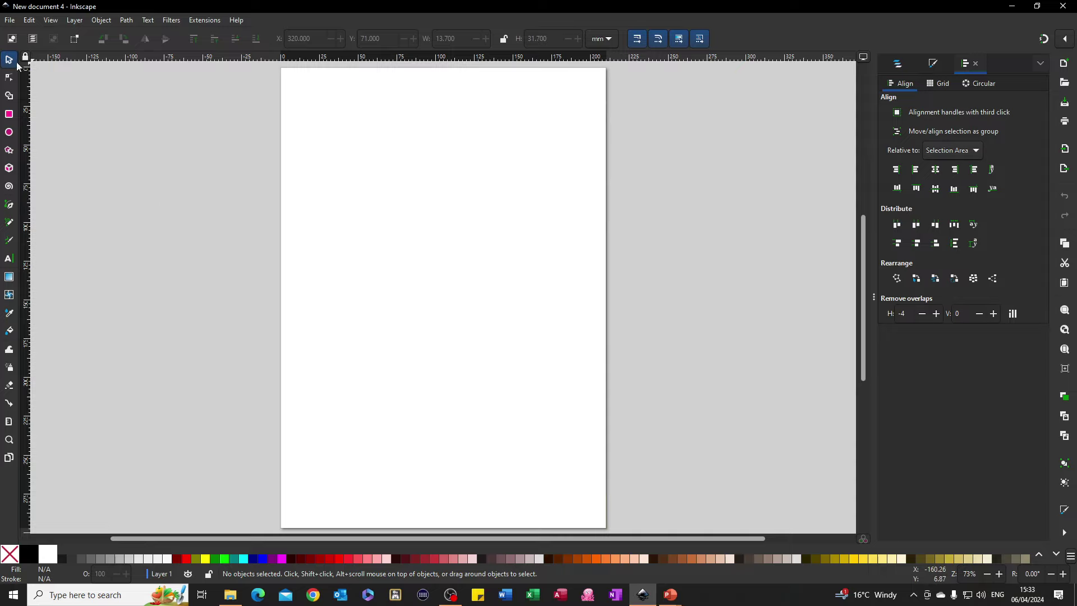
Step: Set the page to A3 landscape (420 × 297 mm) in Document Properties
click(12, 22)
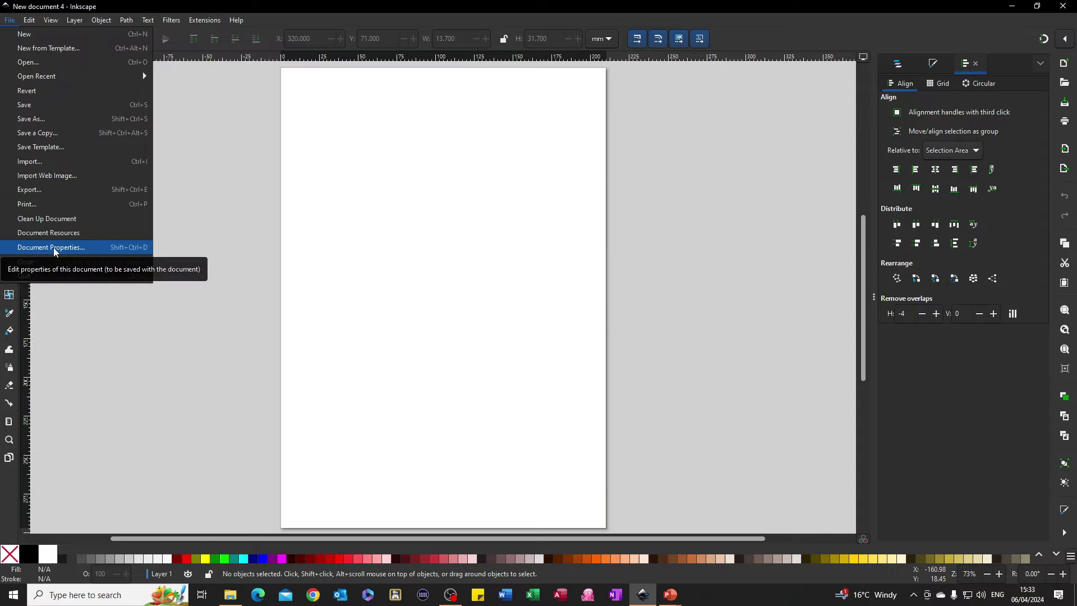
click(53, 247)
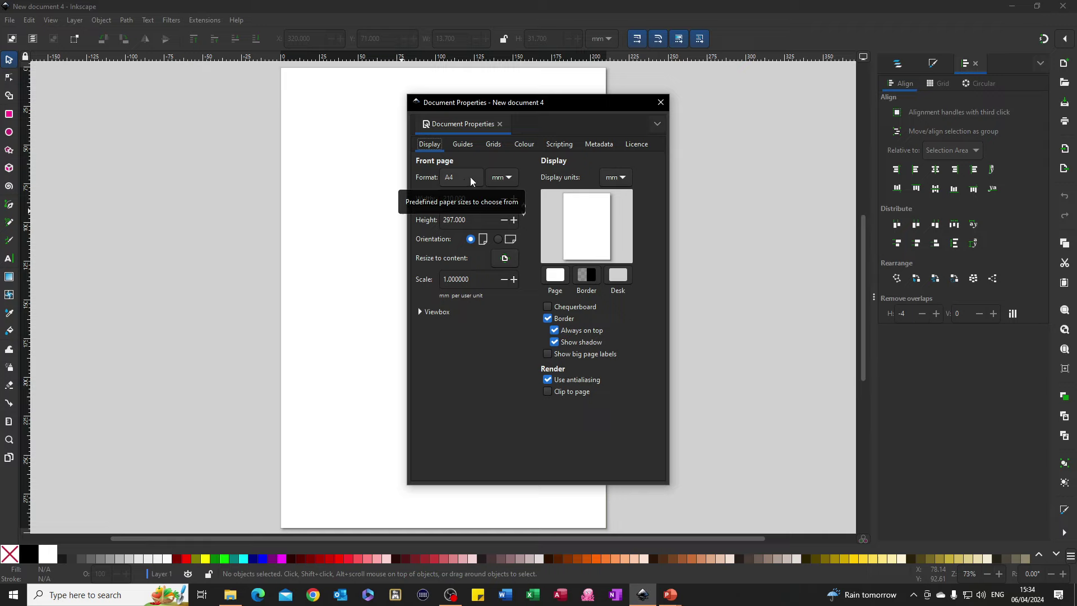
click(470, 176)
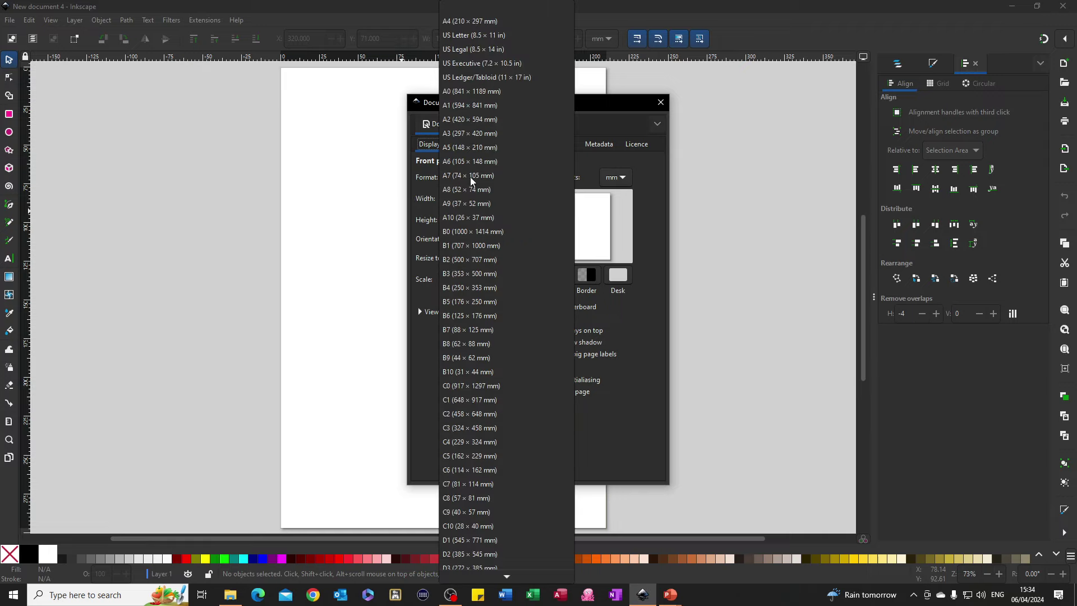
click(462, 135)
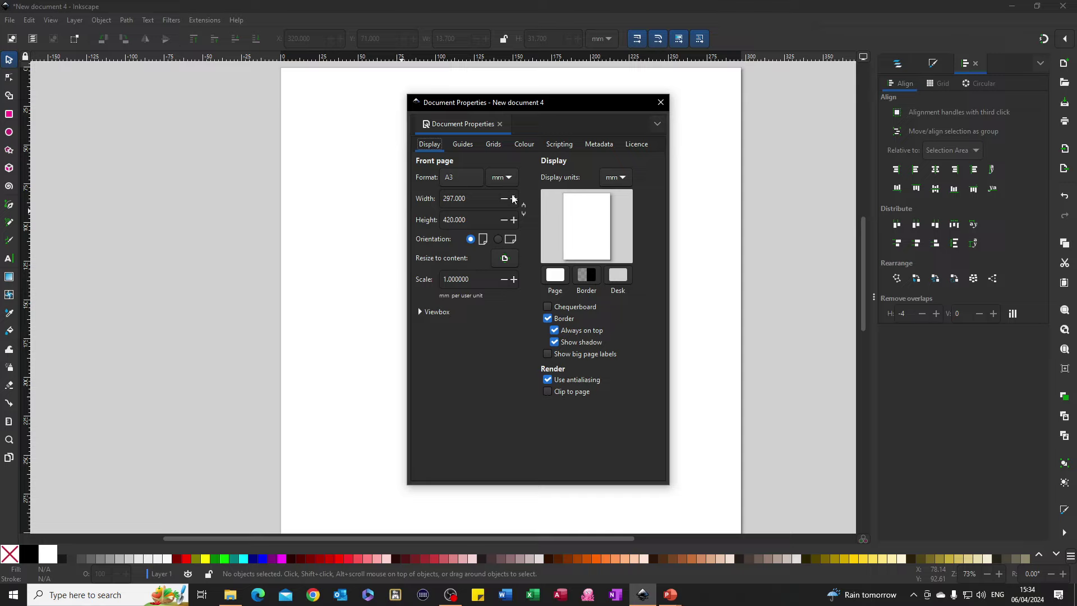
click(499, 239)
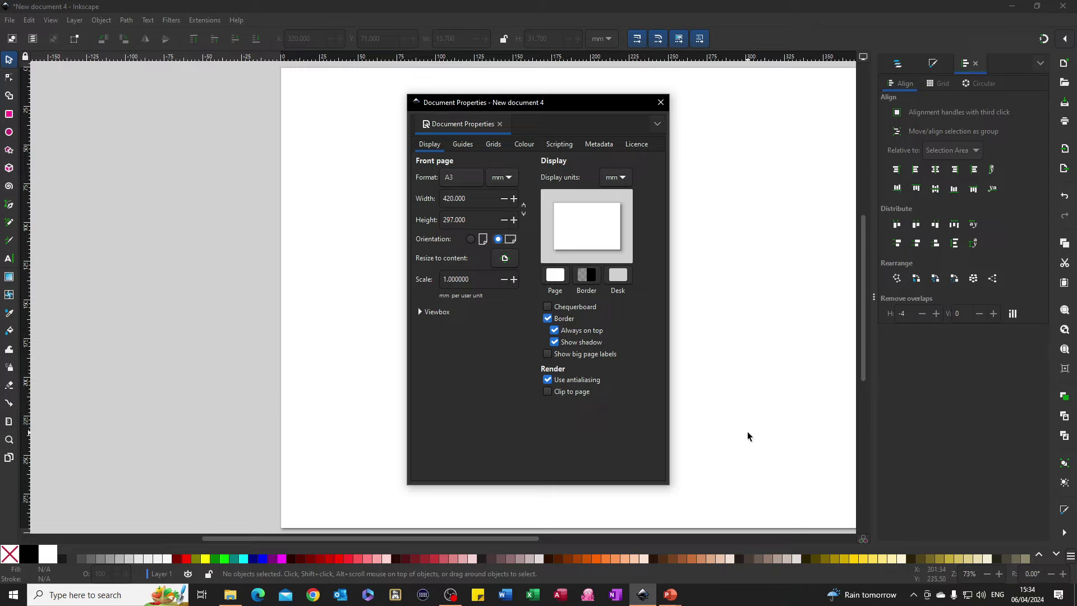
click(661, 103)
scroll(648, 242, down, 2)
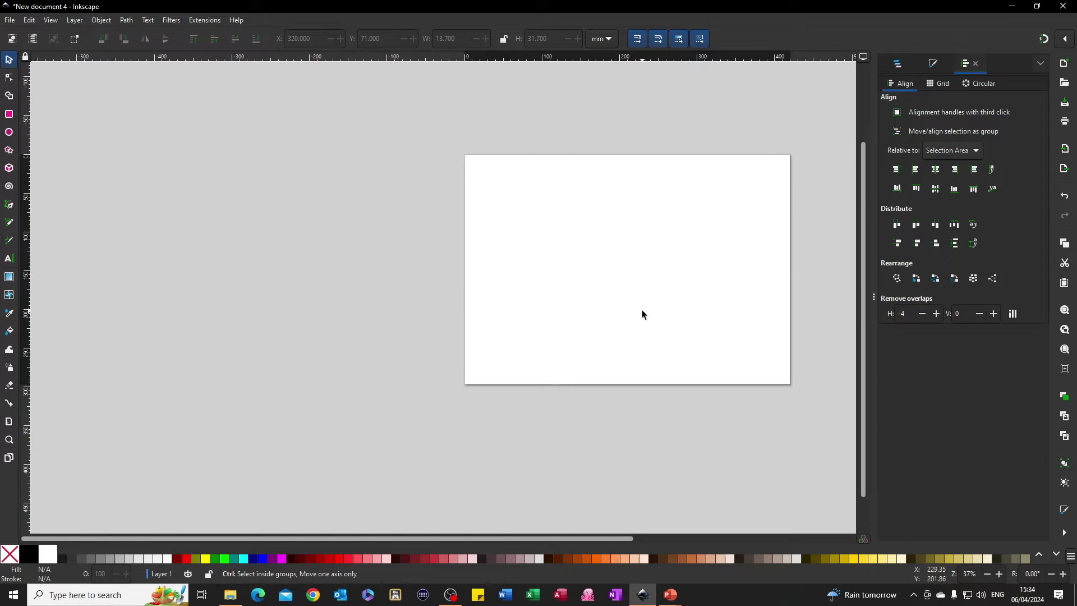
Step: Show the Fill and Stroke panel in the dock, opened at the stroke style page
scroll(642, 309, up, 2)
scroll(642, 309, down, 1)
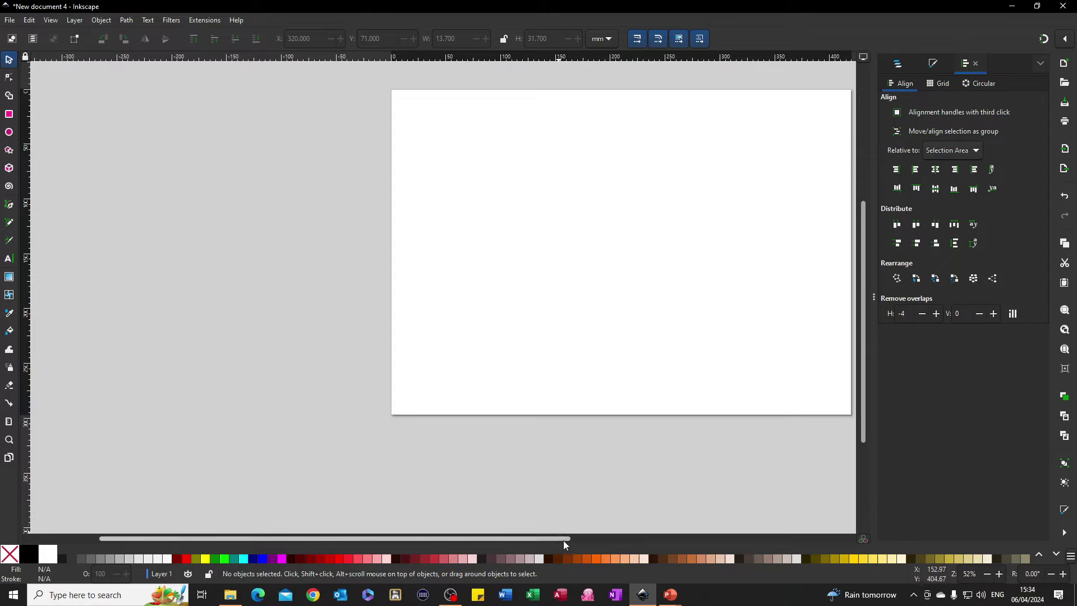
drag(563, 538, 639, 539)
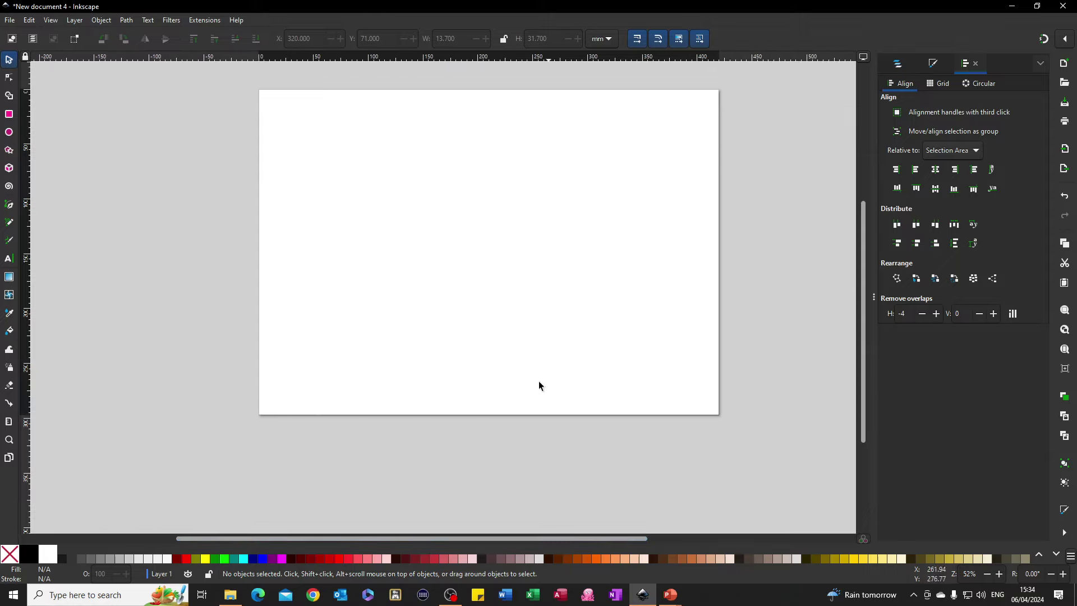
click(1041, 63)
click(1041, 63)
click(1041, 63)
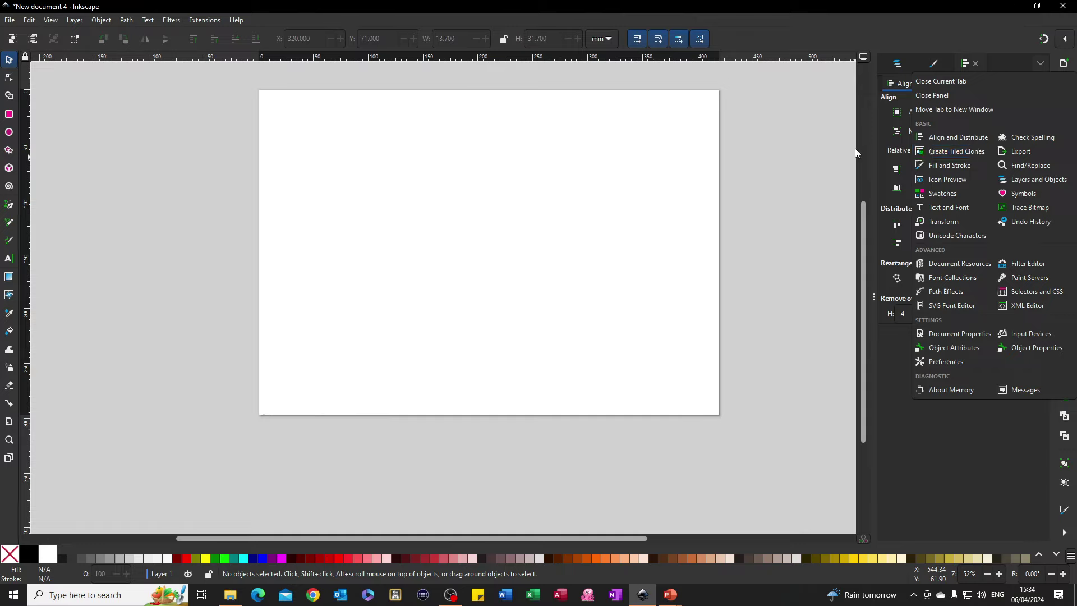
click(795, 123)
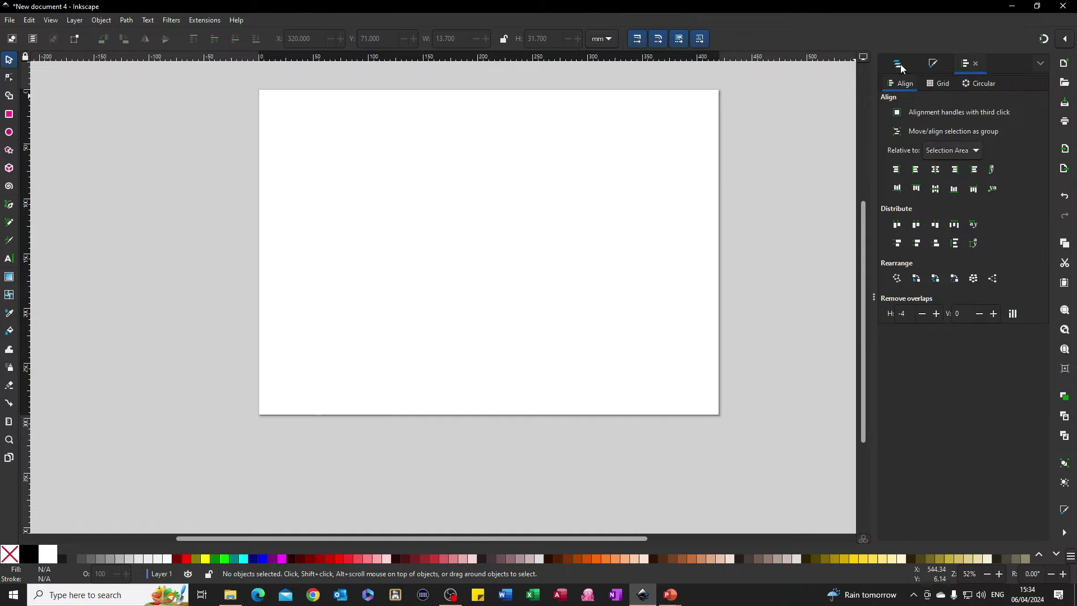
click(934, 64)
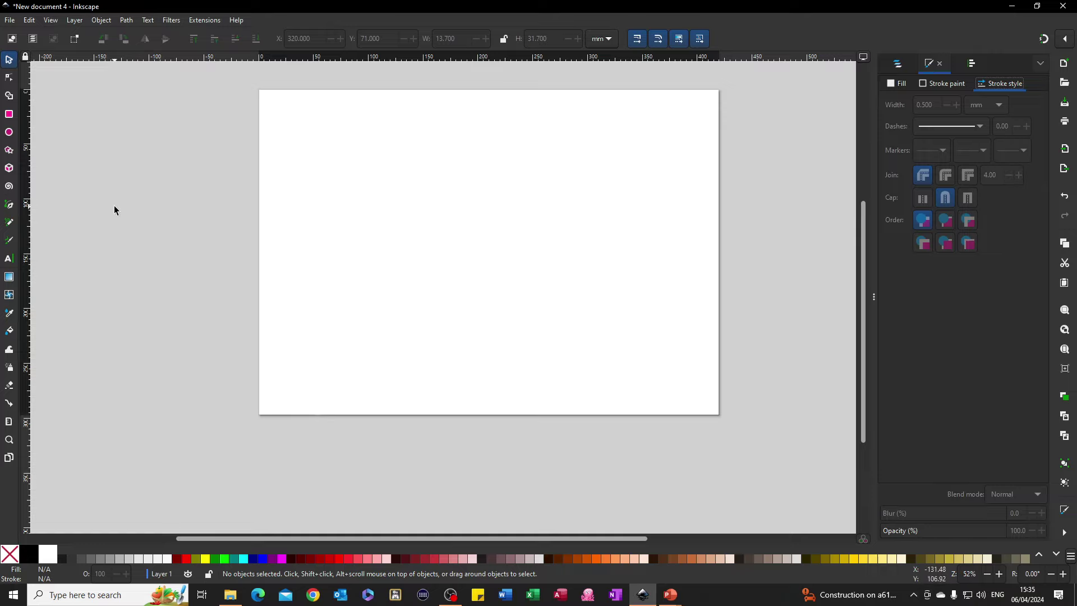
Step: Draw a wide outlined rectangle across the upper part of the page
click(9, 115)
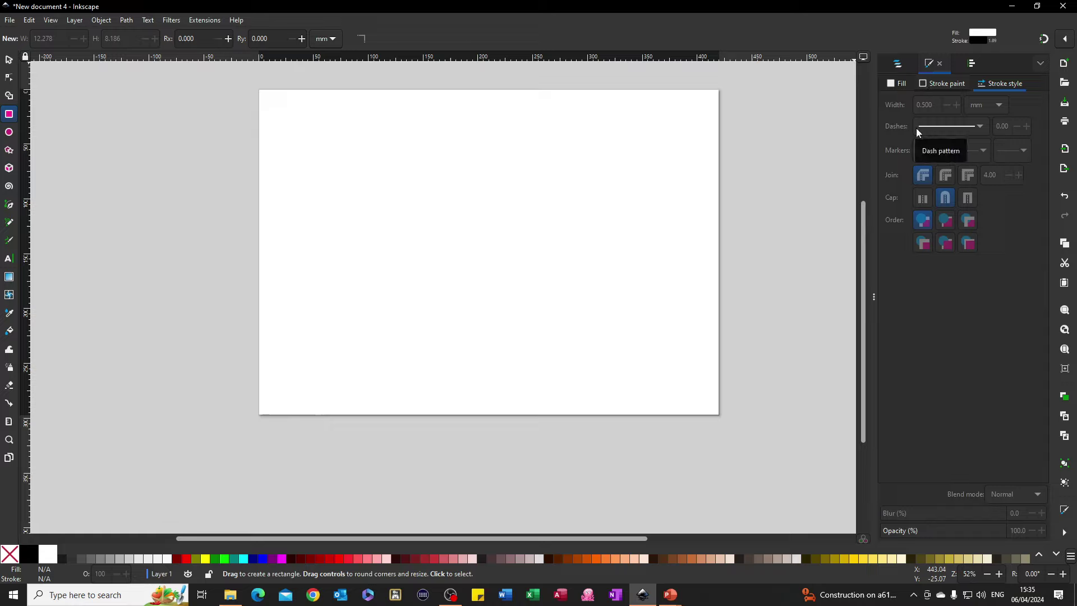
drag(303, 133, 631, 261)
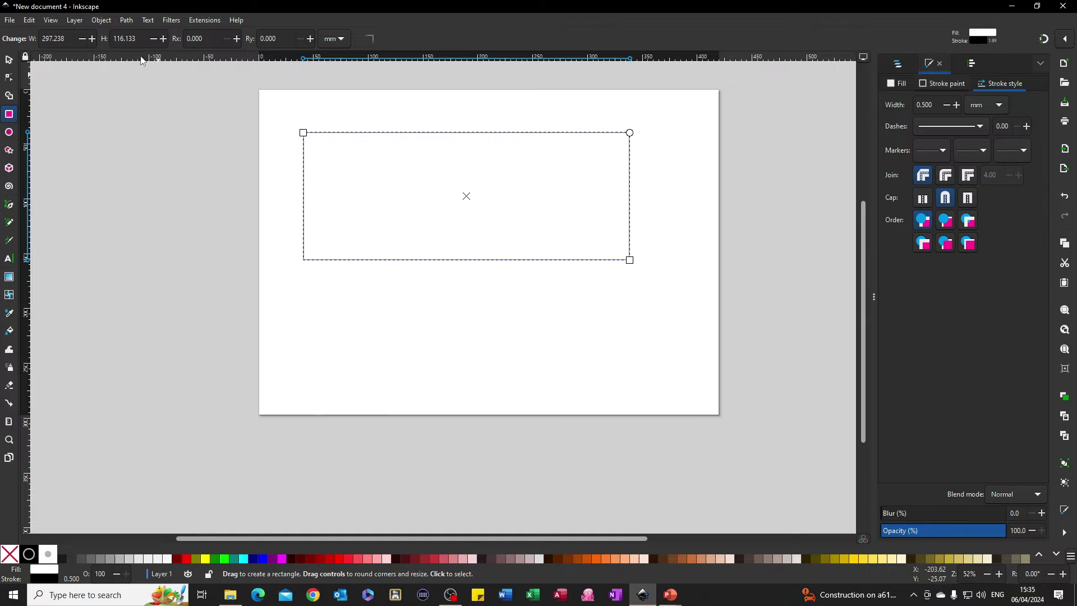
click(9, 59)
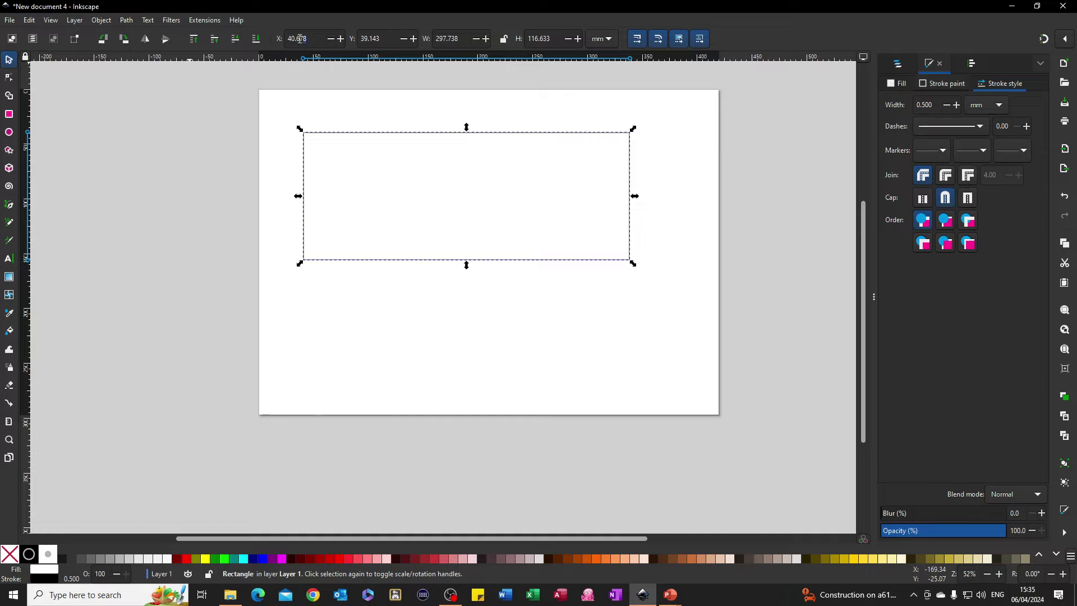
Step: Place the rectangle at X 20, Y 20 mm, size it 325 × 100 mm, and show Layers and Objects
double_click(283, 39)
text(20)
key(Tab)
text(20)
key(Tab)
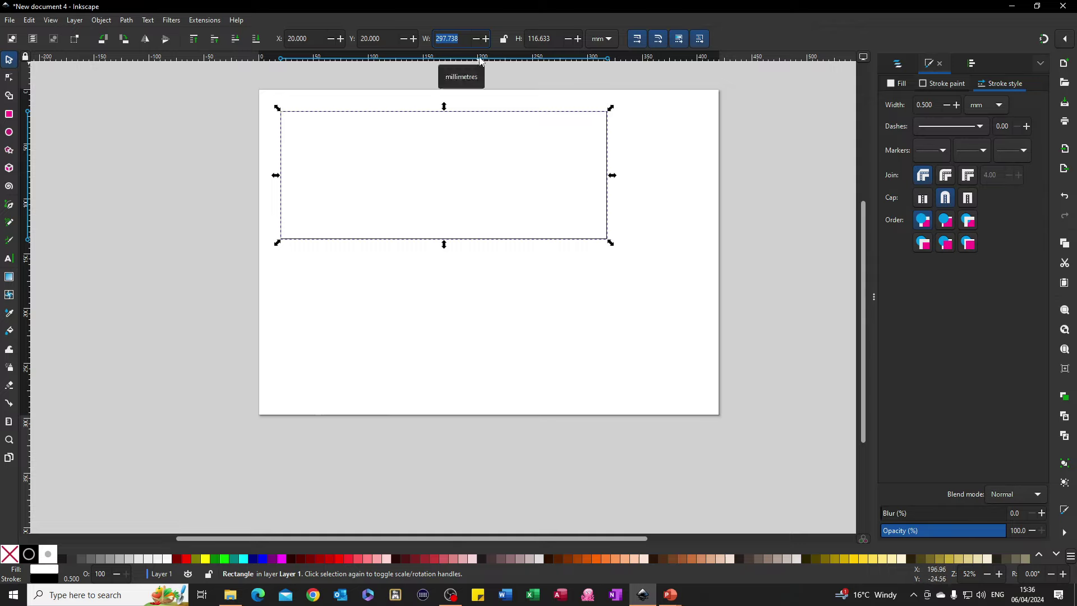
text(325)
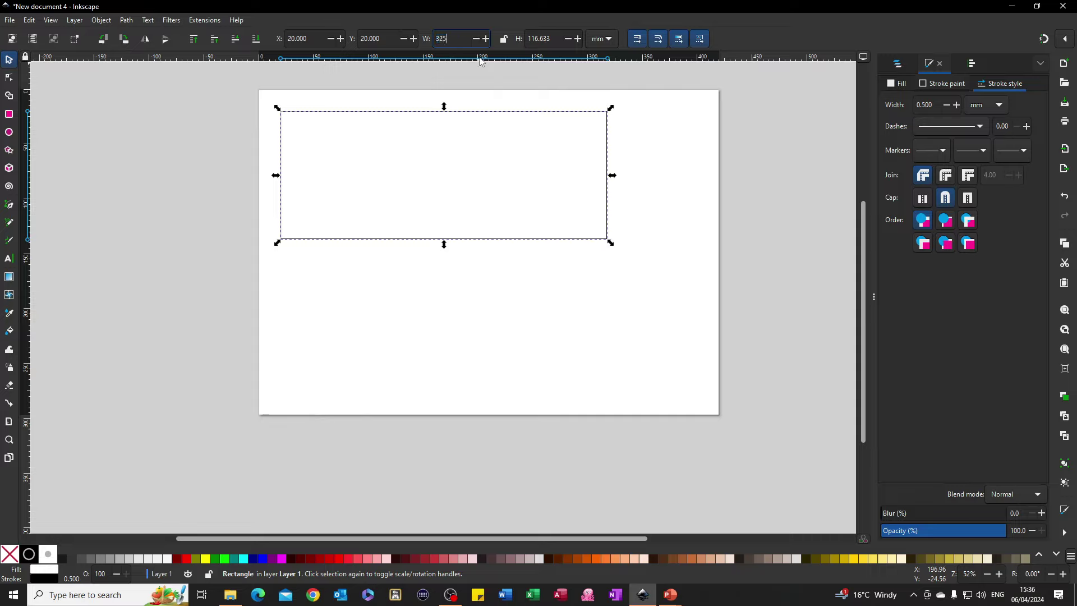
key(Tab)
text(100)
key(Return)
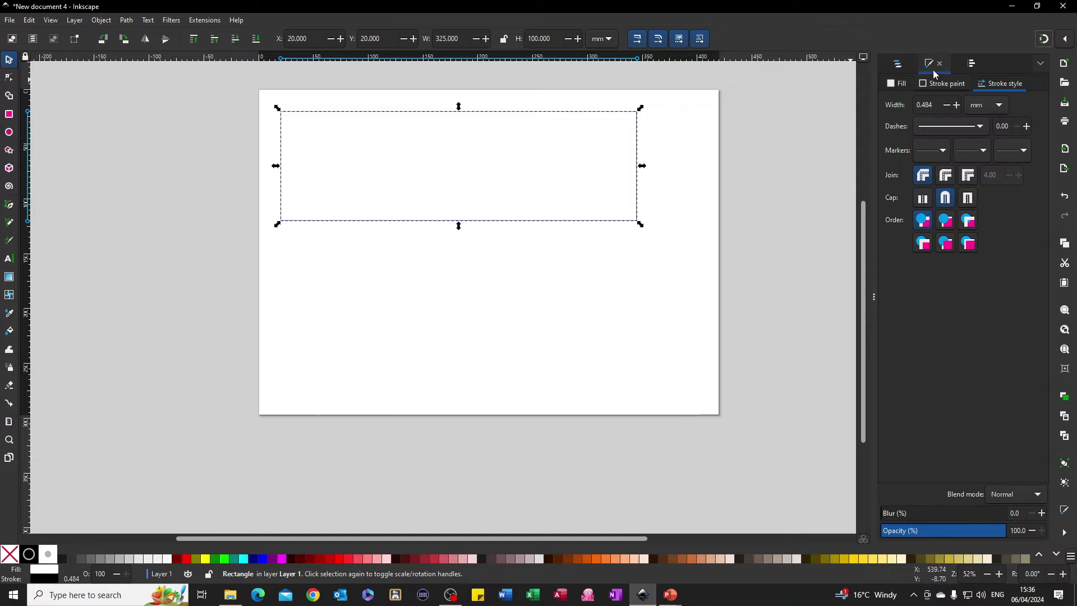
click(899, 68)
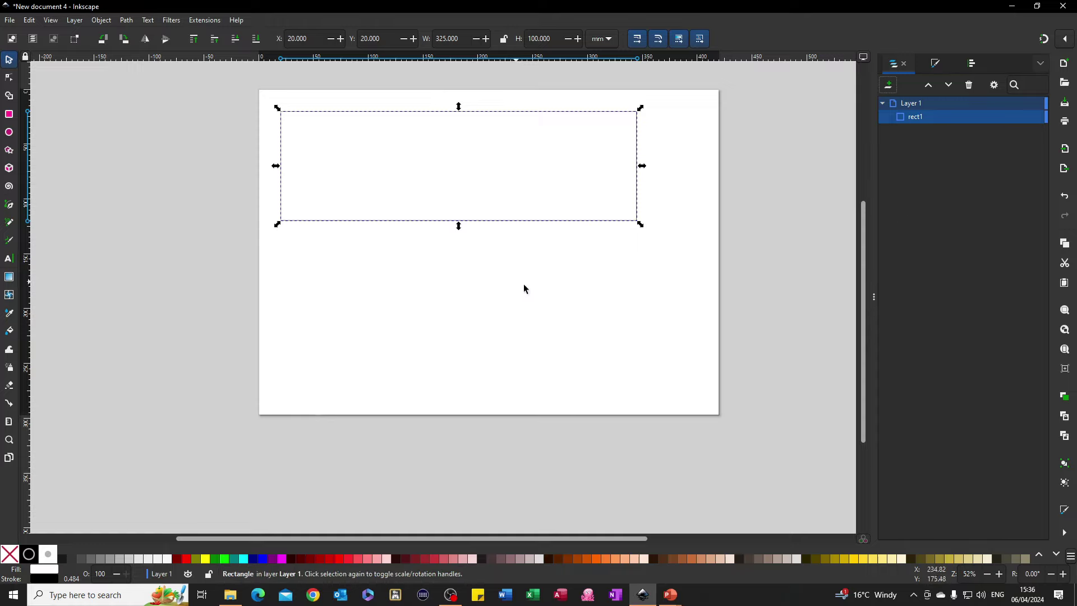
Step: Lock rect1 in the Layers and Objects list, then deselect everything
mouse_move(979, 105)
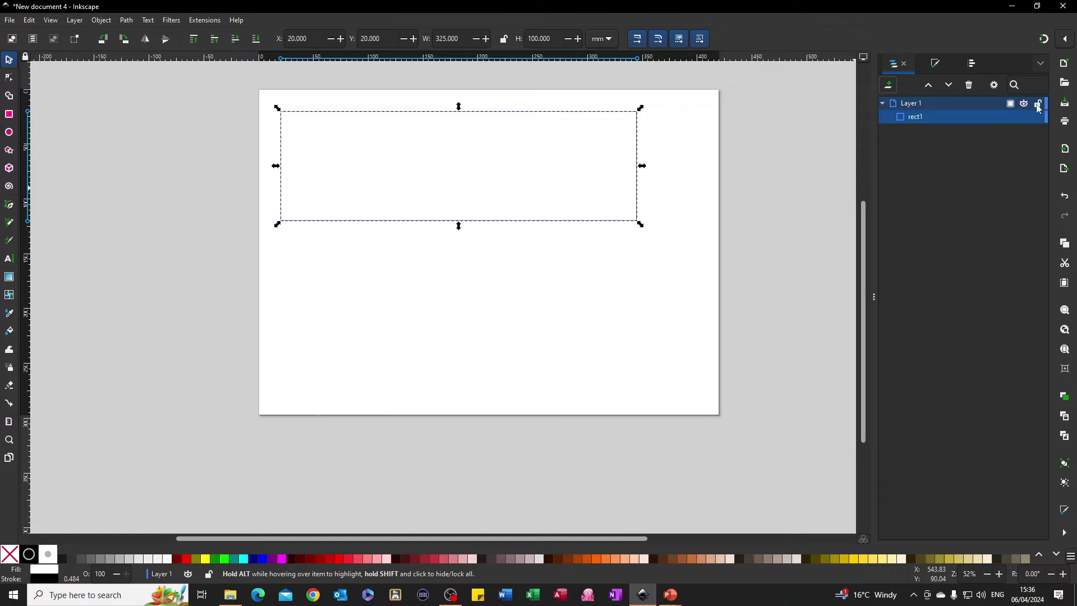
mouse_move(1041, 122)
click(1040, 119)
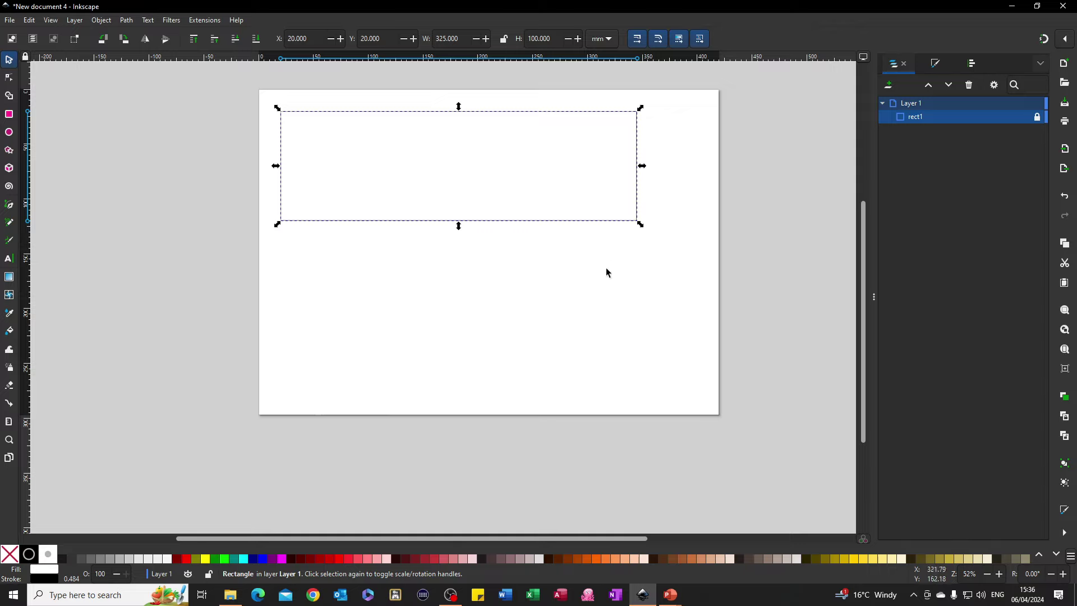
click(577, 282)
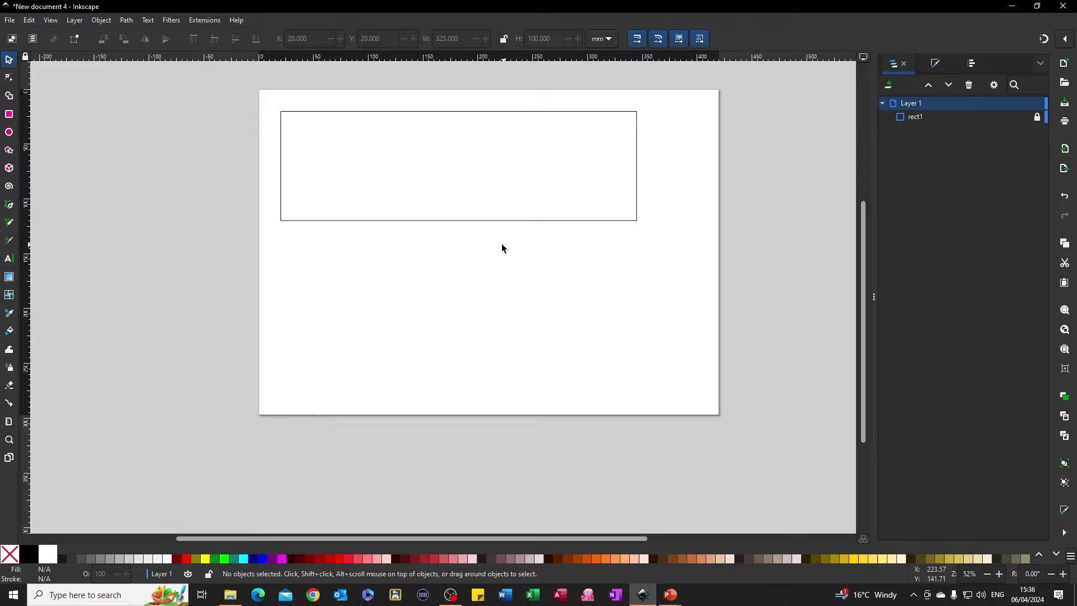
Step: Draw a small square inside the big rectangle's top-left corner
click(9, 114)
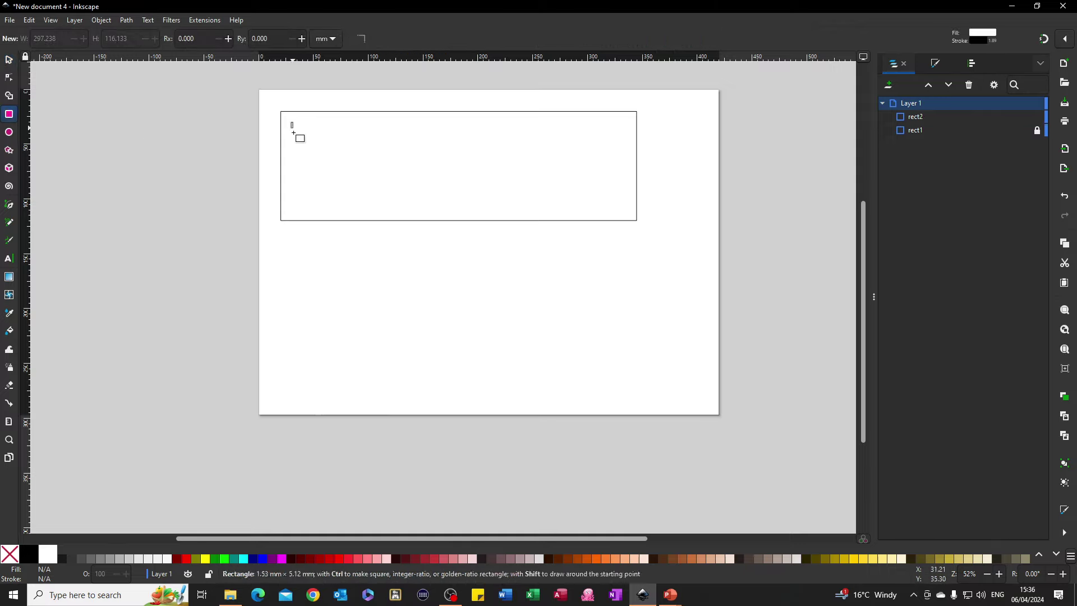
mouse_move(296, 137)
mouse_down()
mouse_move(339, 161)
mouse_move(327, 158)
mouse_up()
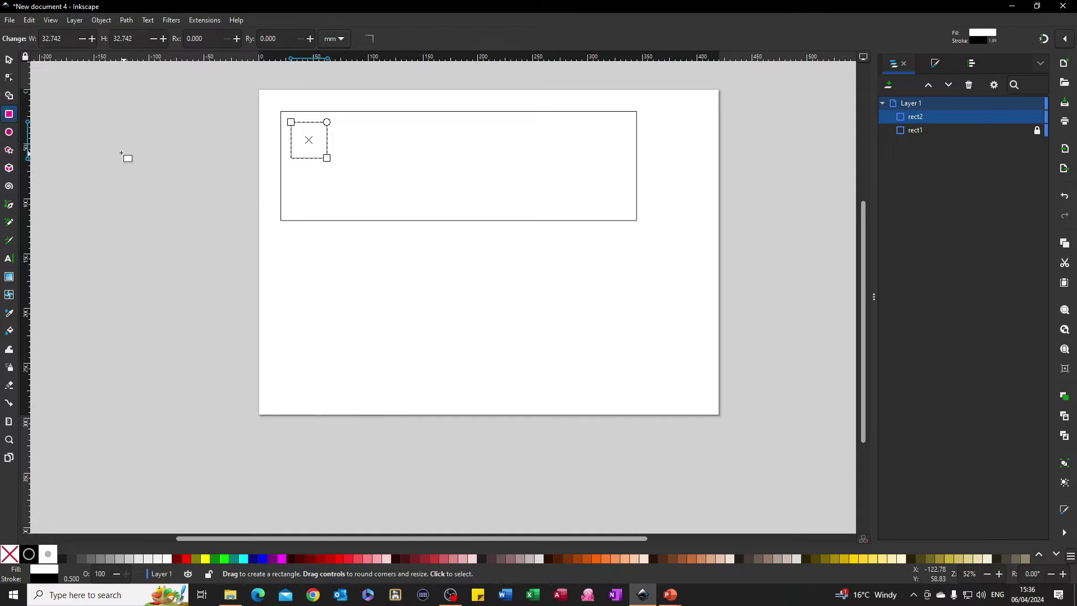
click(9, 60)
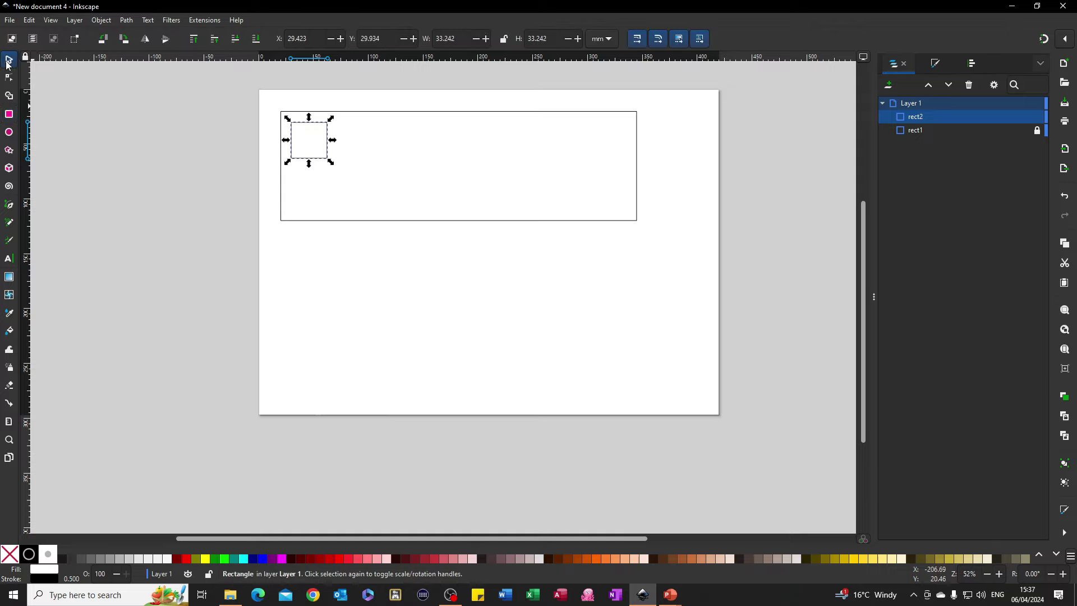
Step: Set the square to X 35, Y 35 mm with a size of 26 × 26 mm
drag(313, 37, 280, 38)
text(35)
key(Tab)
text(35)
key(Tab)
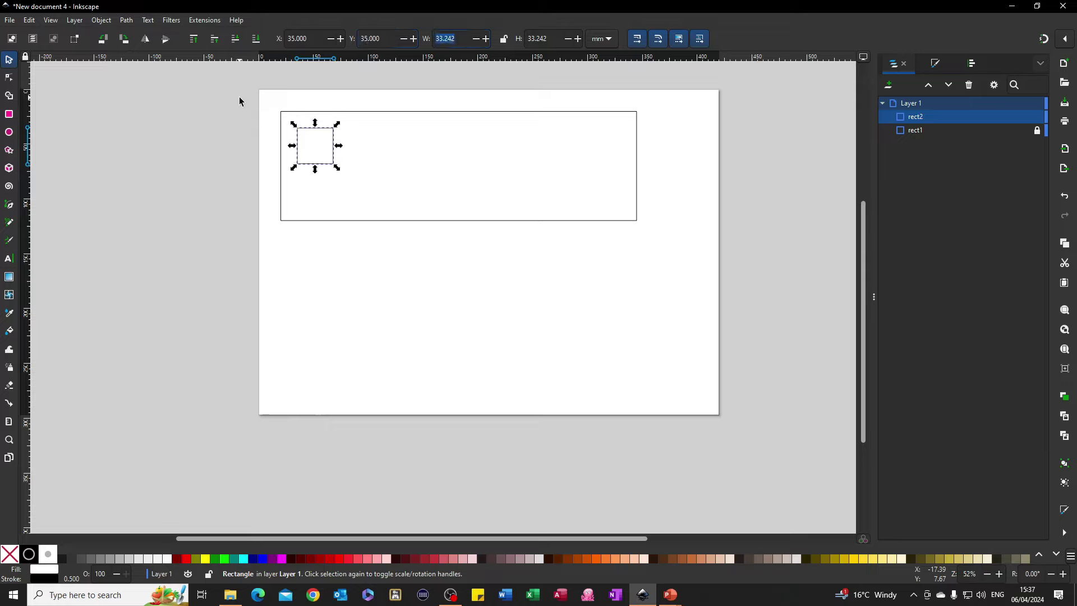
text(26)
key(Tab)
text(26)
key(Return)
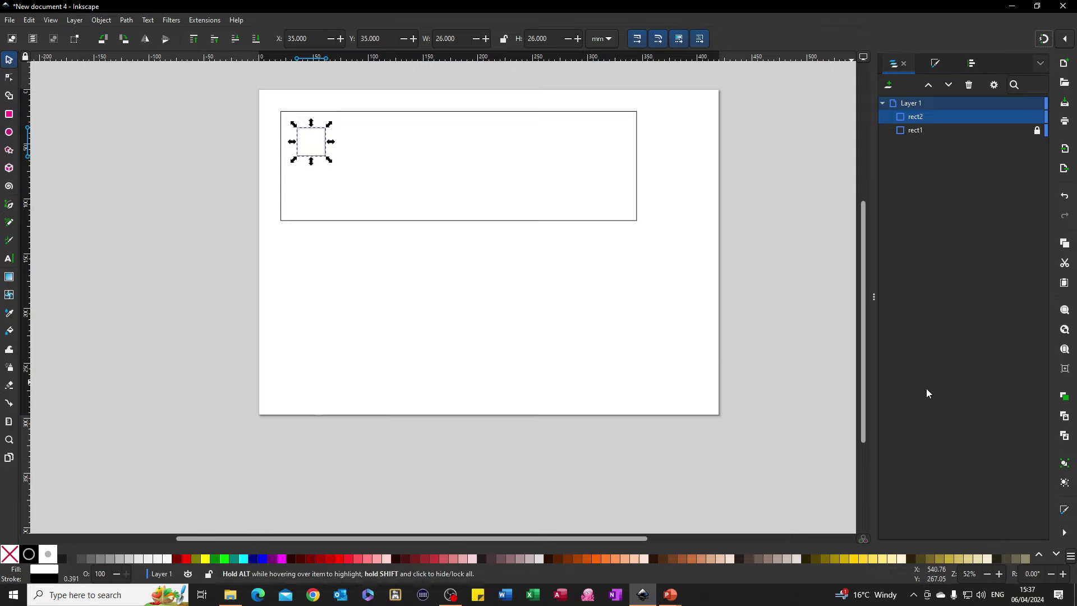
Step: Duplicate the small square seven times, creating rect3 to rect9
click(1066, 400)
click(1067, 400)
click(1067, 400)
click(1066, 400)
click(1066, 400)
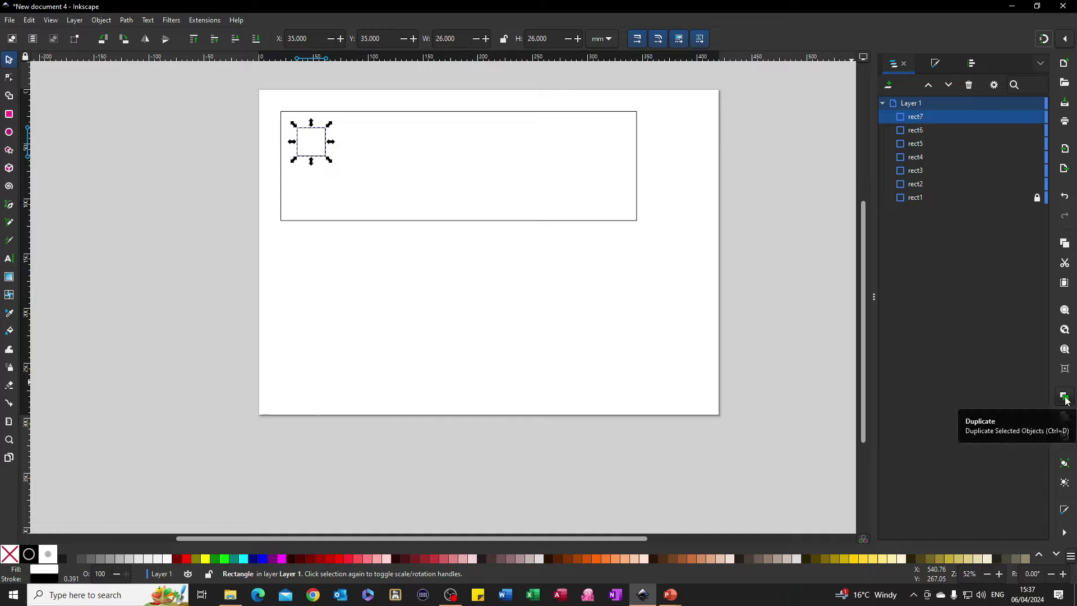
click(1066, 400)
click(1067, 400)
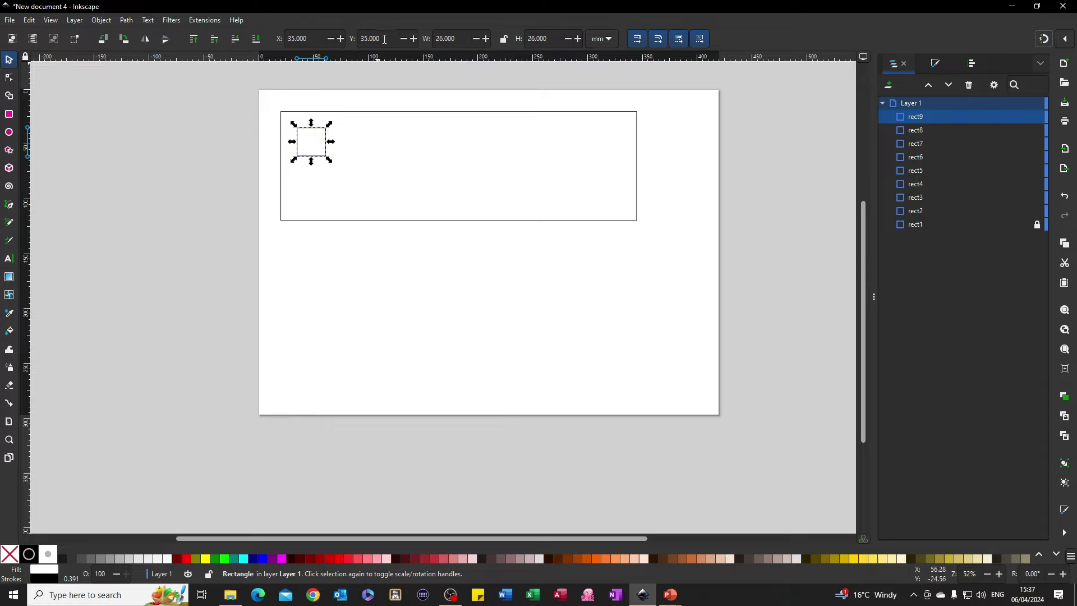
Step: Move the top copy right to X 254 mm
drag(384, 38, 363, 39)
click(283, 41)
text(254)
key(Tab)
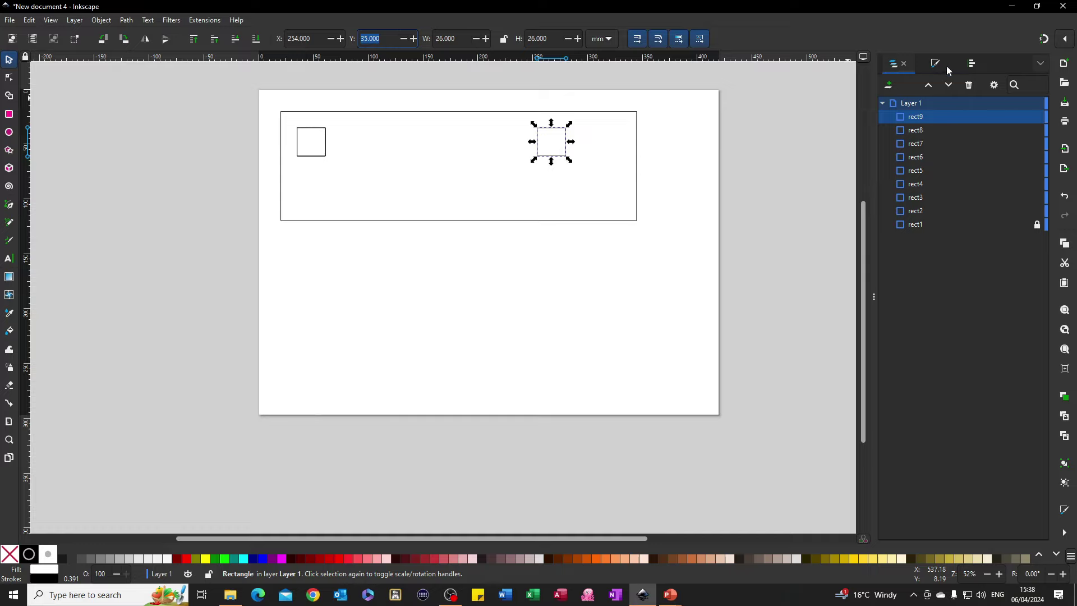
Step: Distribute the eight squares by even left edges across the frame's top row
click(973, 64)
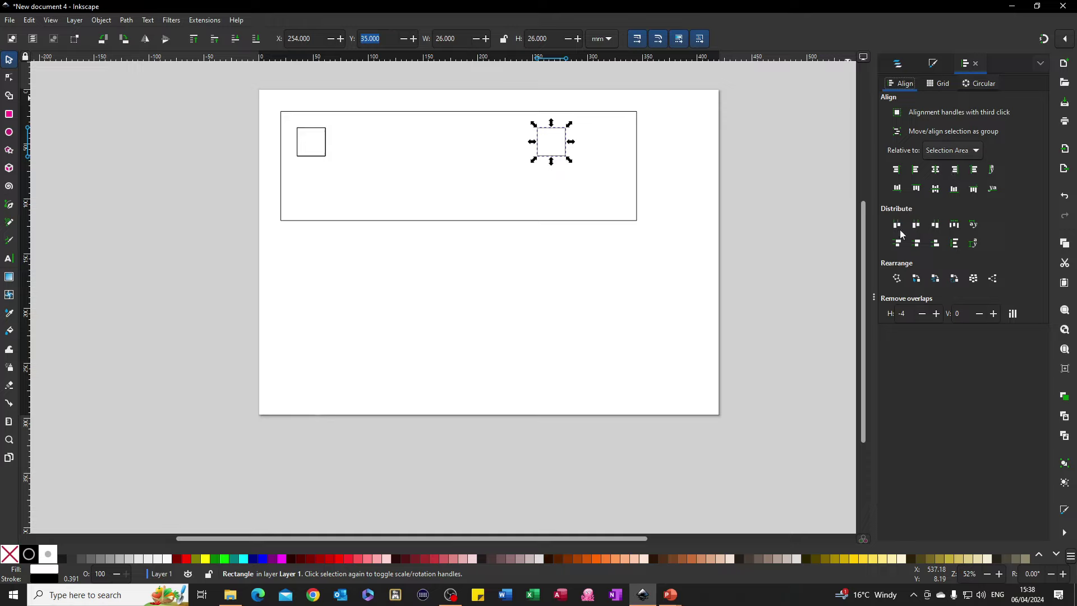
drag(291, 117, 584, 167)
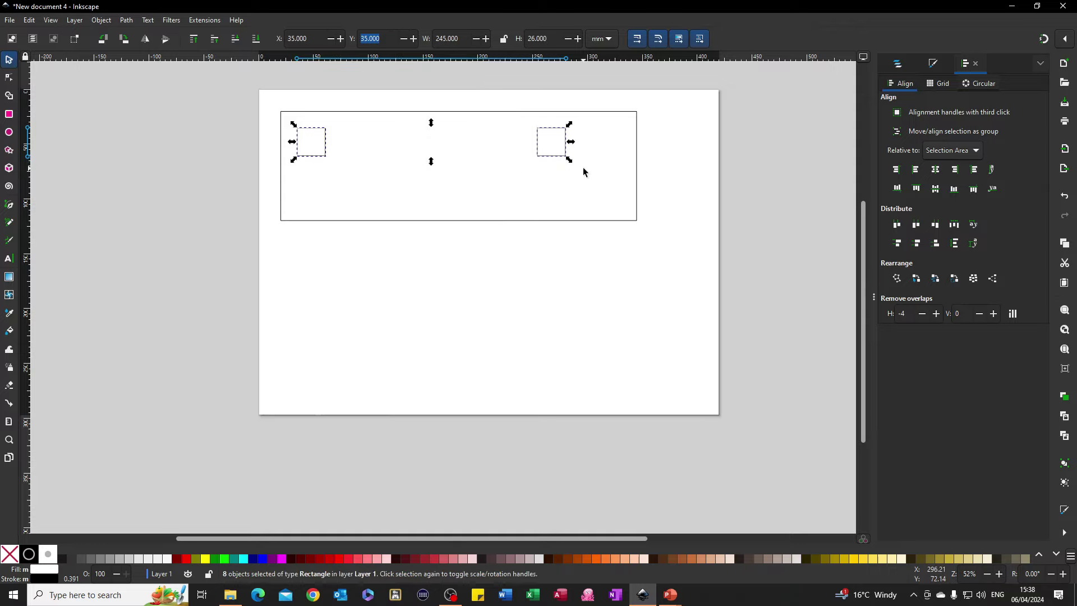
click(897, 225)
click(896, 225)
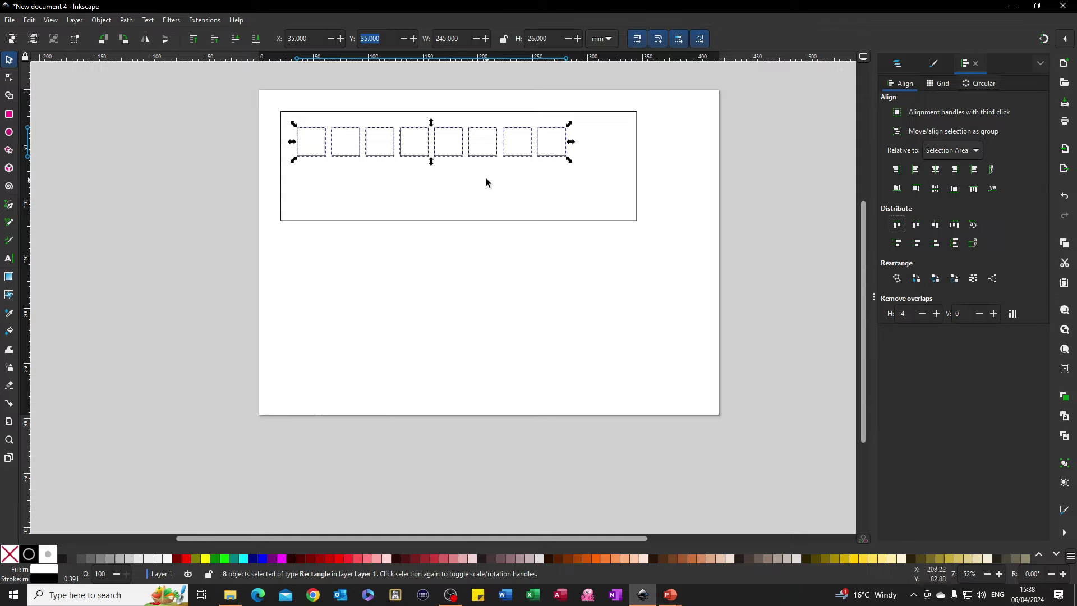
click(355, 183)
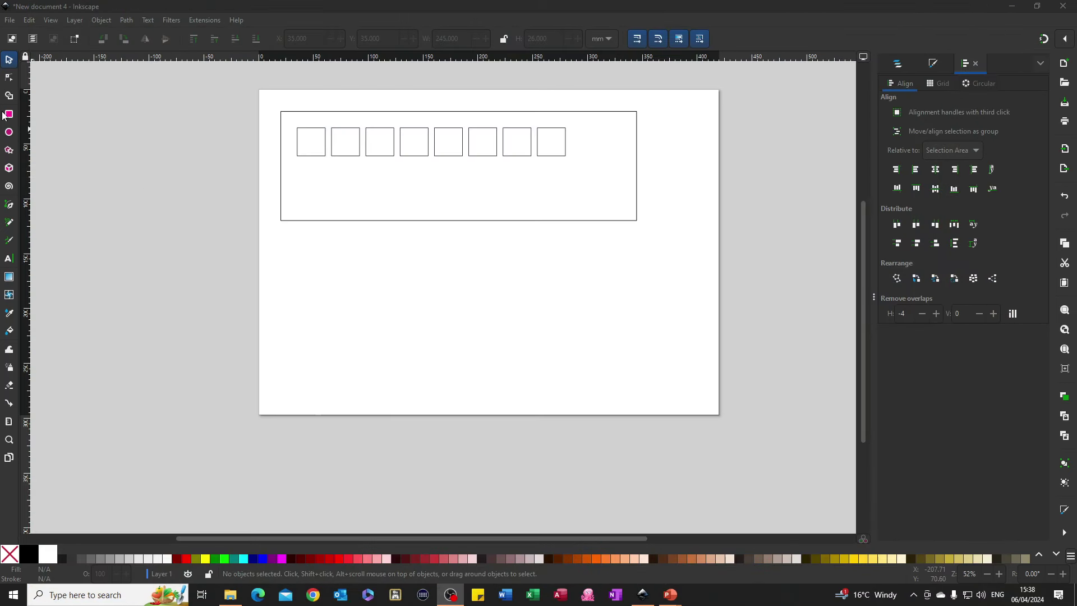
Step: Draw a small rectangle below the first square, set to Y 71 mm, 13.7 × 11.7 mm
click(9, 114)
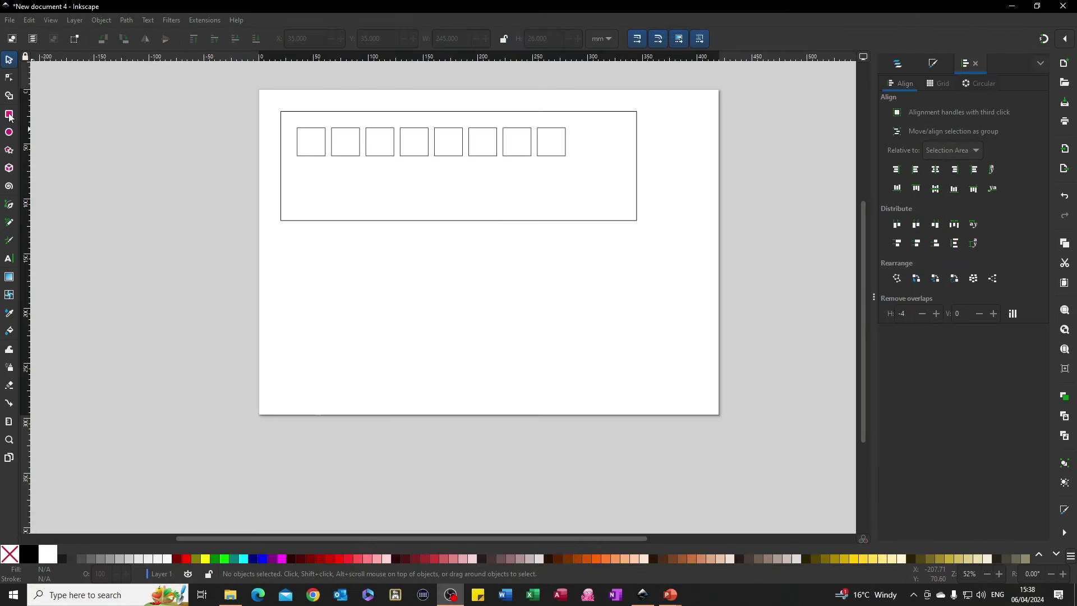
drag(306, 166, 325, 181)
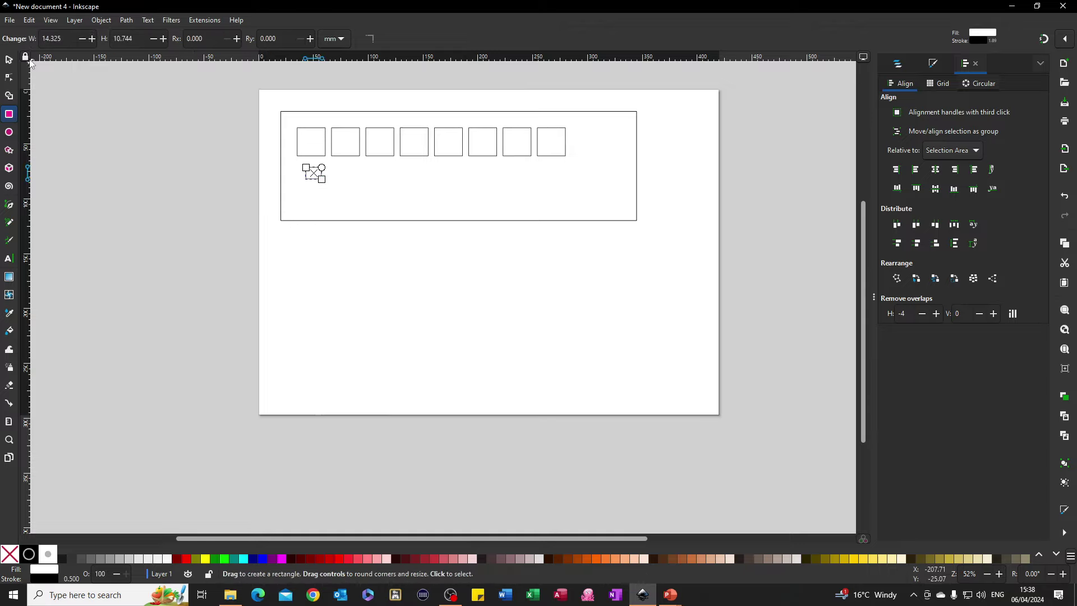
click(9, 60)
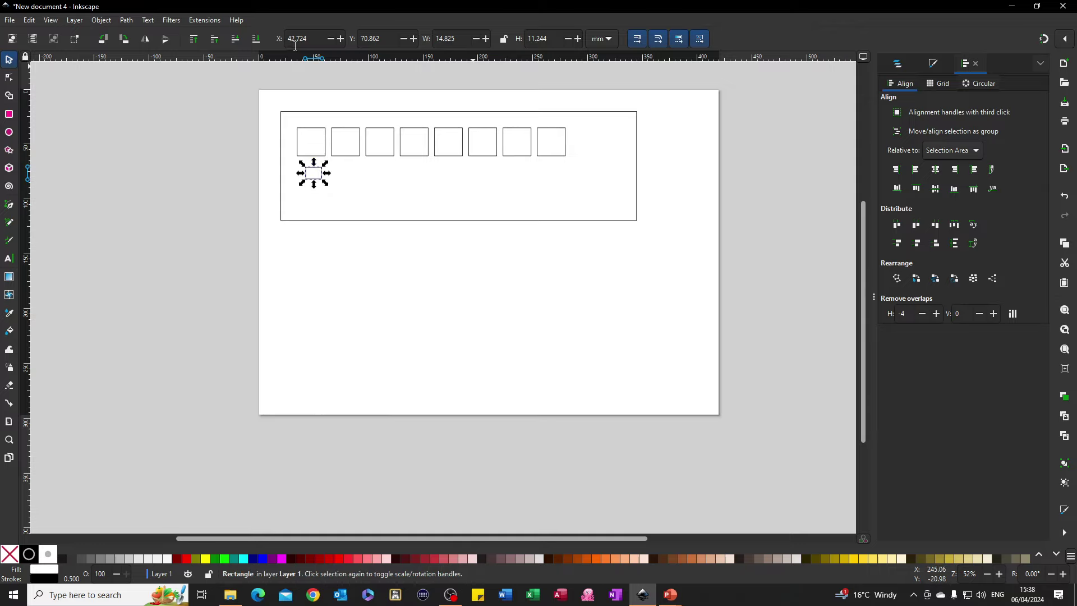
drag(383, 38, 363, 36)
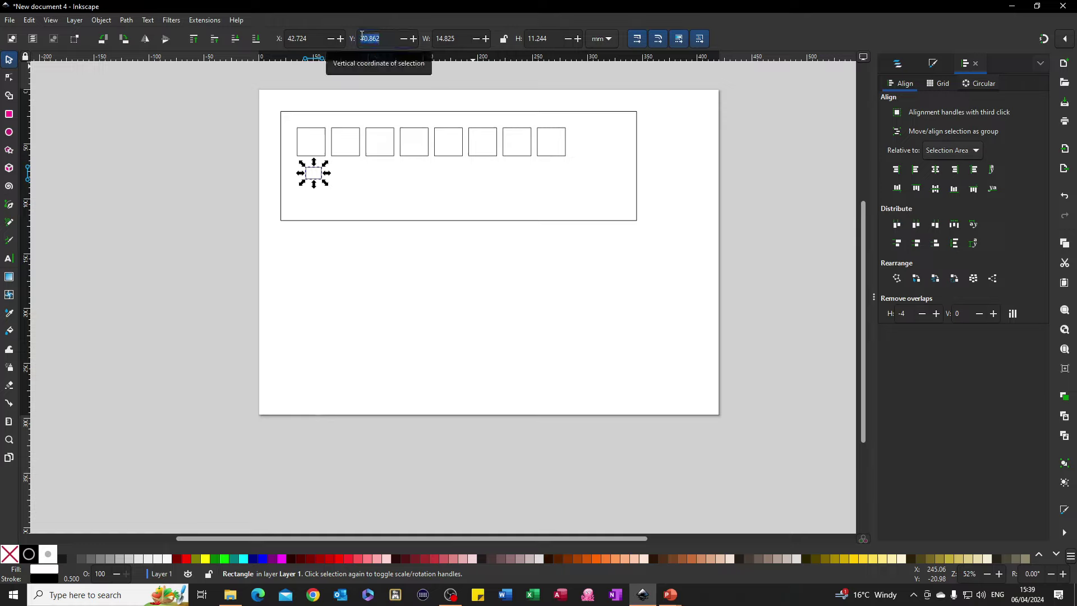
text(7)
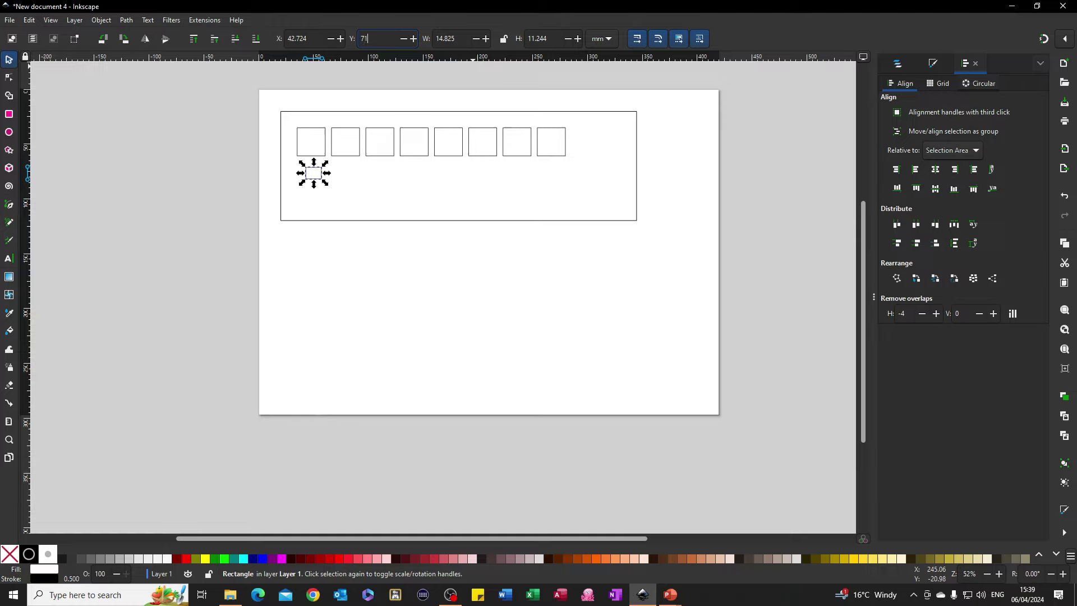
text(1)
key(Tab)
text(1)
key(Tab)
text(11.7)
key(Return)
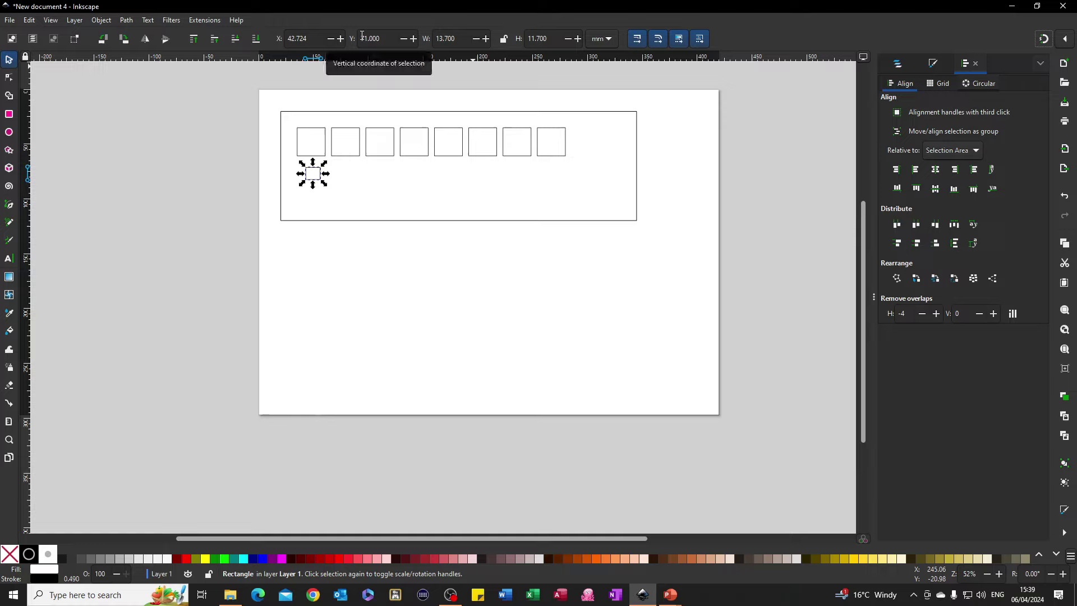
Step: Select the first square of the row together with the small rectangle
double_click(313, 134)
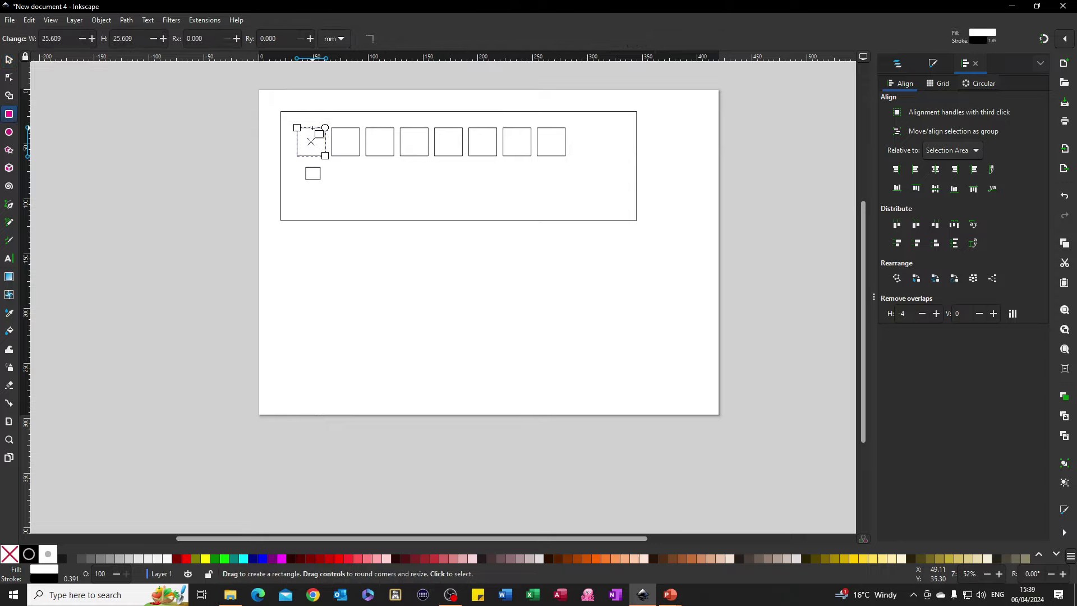
click(10, 60)
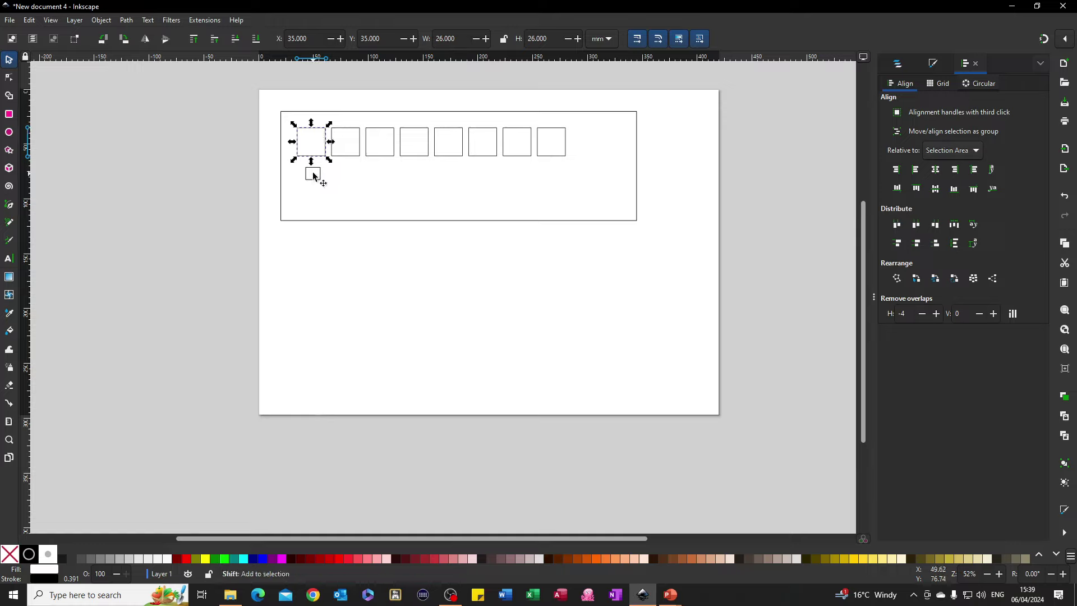
key(r)
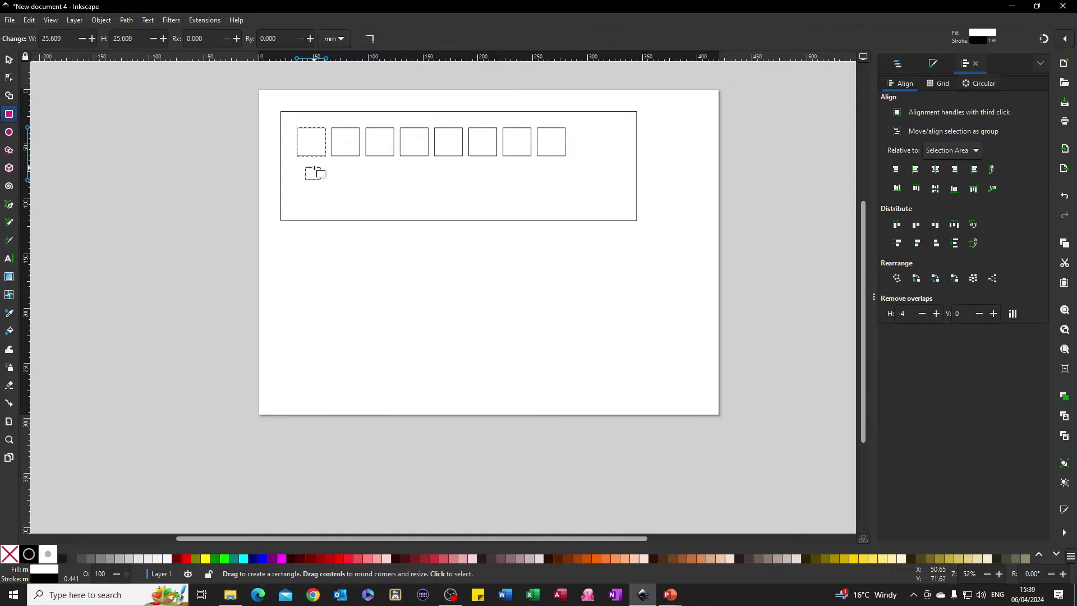
click(8, 60)
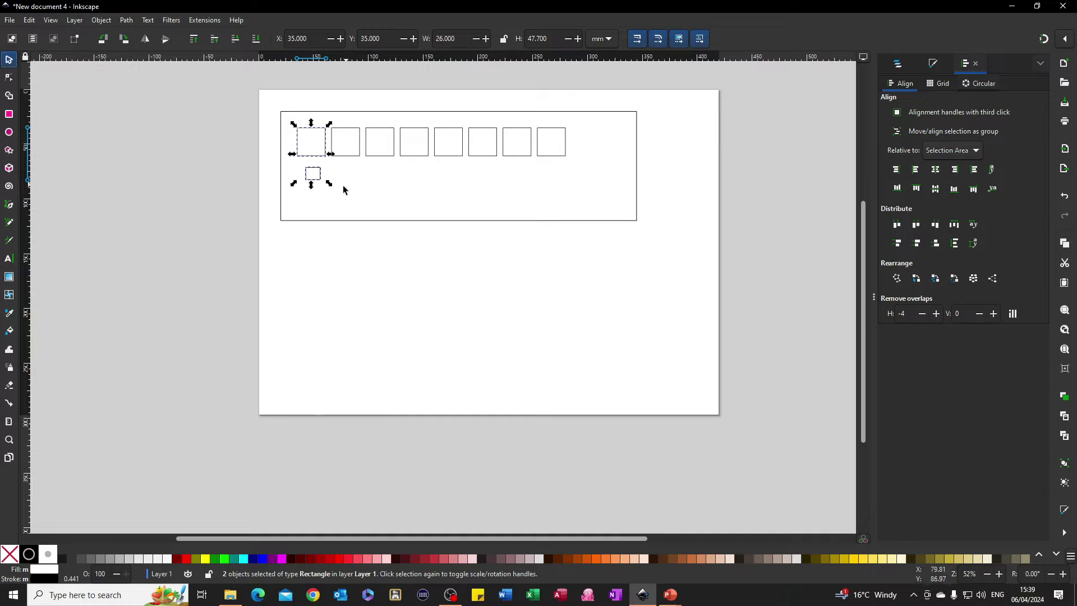
click(346, 208)
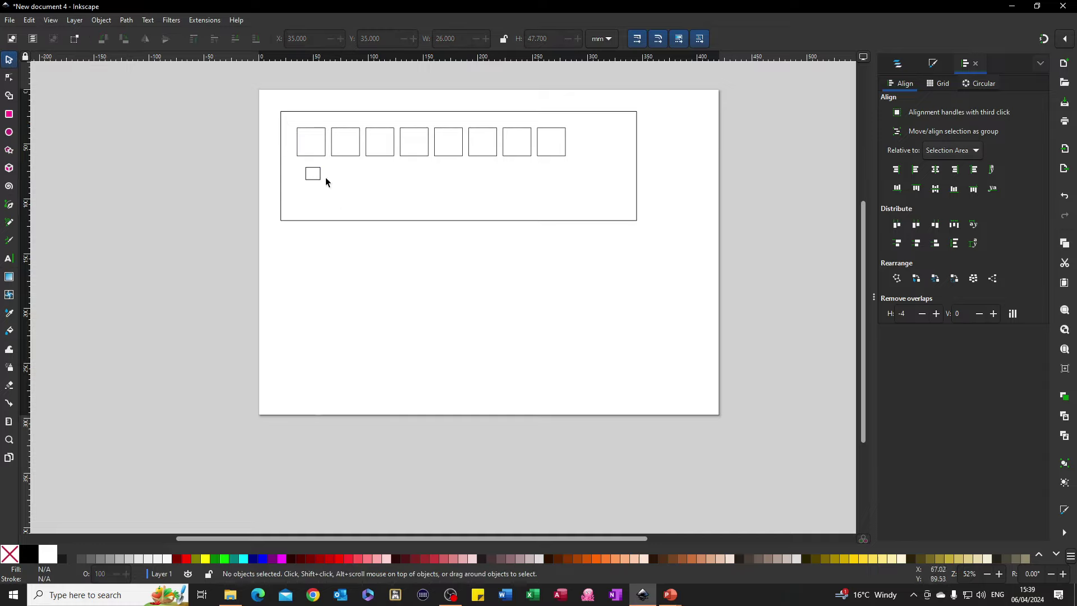
click(305, 134)
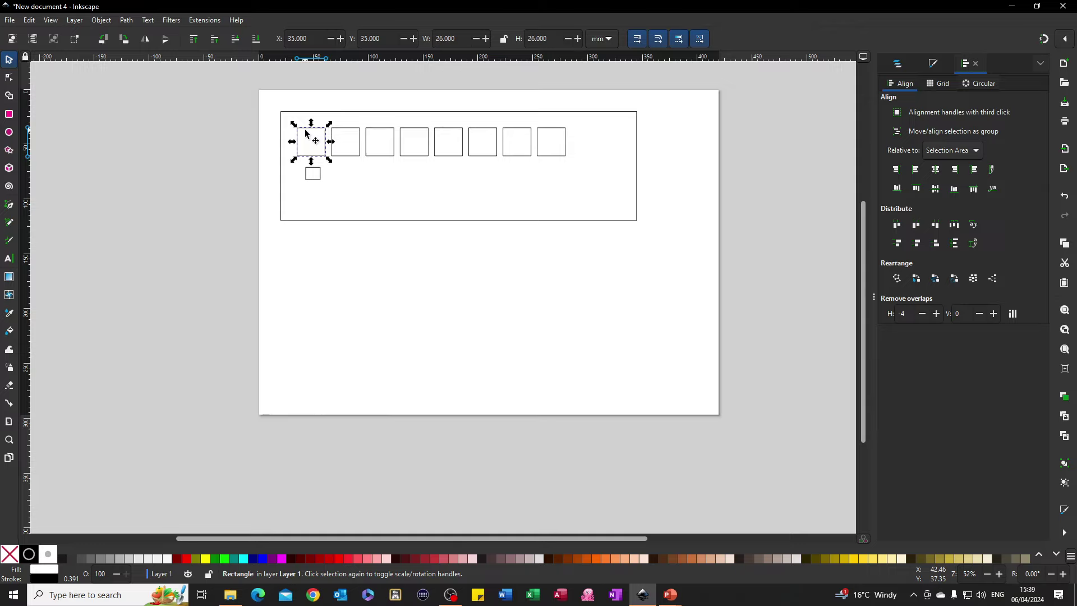
shift+click(317, 171)
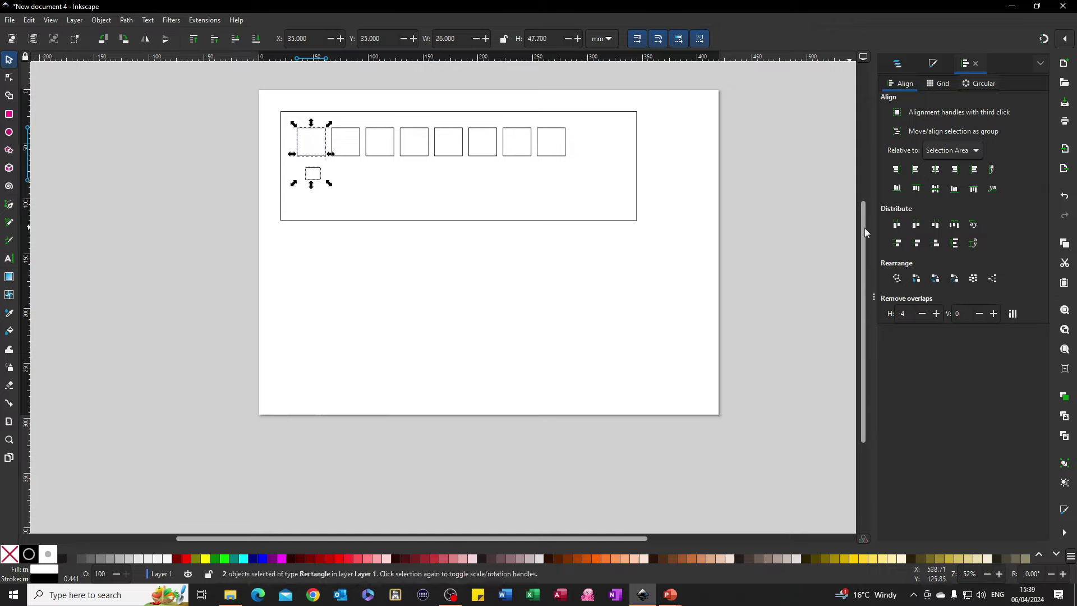
Step: Centre the small rectangle under the first square on the vertical axis
click(935, 176)
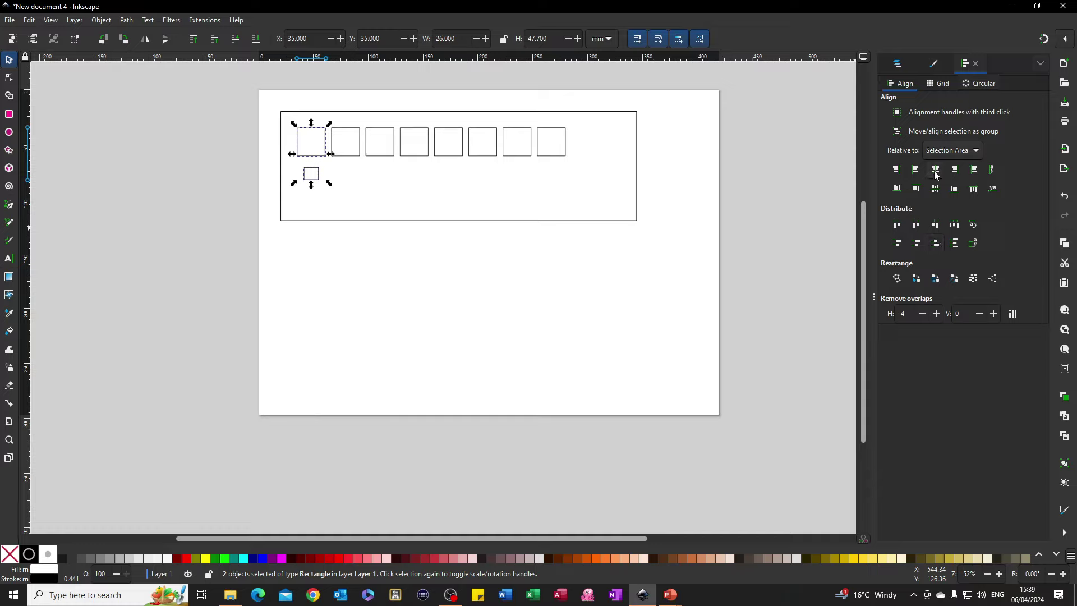
click(526, 355)
click(313, 178)
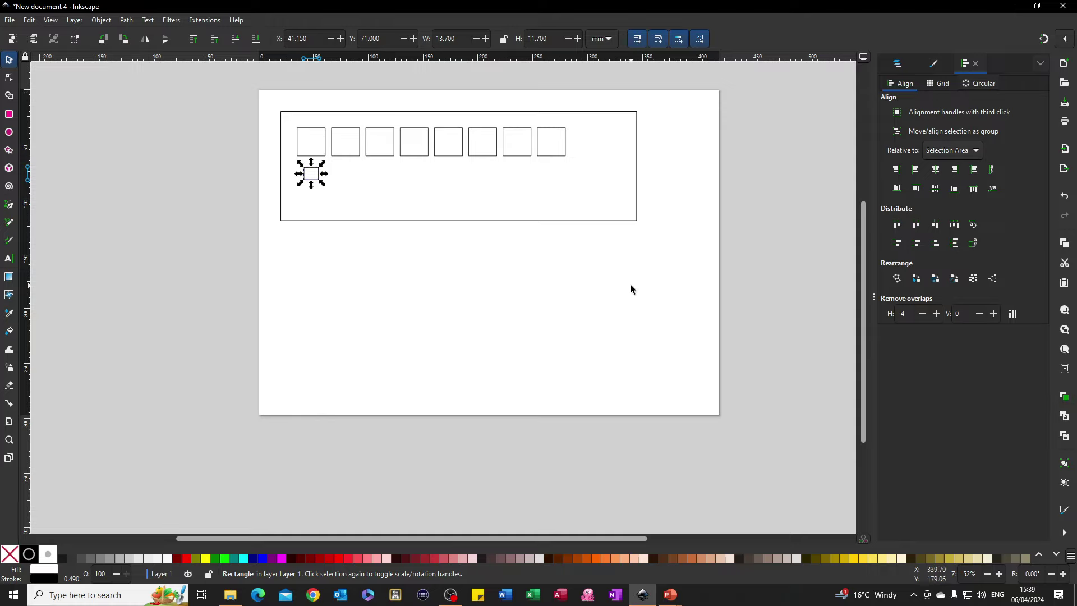
Step: Duplicate the small rectangle and nudge the copy right beneath the eighth square
key(ctrl+d)
key(Right)
key(Right)
key(Right)
key(Right)
key(Right)
key(Right)
key(Right)
key(Right)
key(Right)
key(Right)
key(Right)
key(Right)
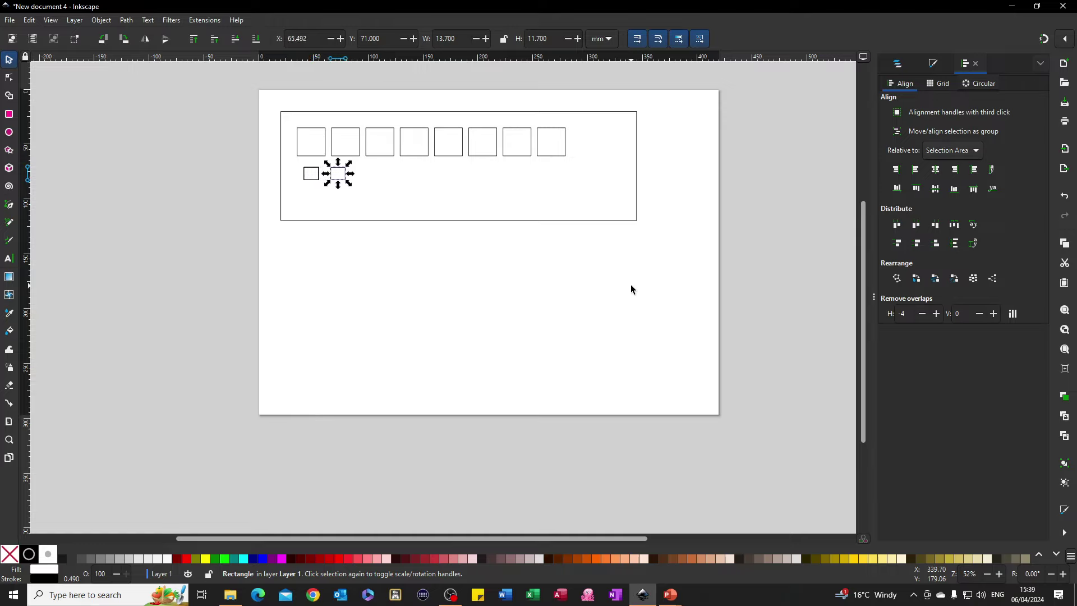
key(Right)
key(Right)
key(Right)
key(Right)
key(Right)
key(Right)
key(Right)
key(Right)
key(Right)
key(Right)
key(Right)
key(Right)
key(Right)
key(Right)
key(Right)
key(Right)
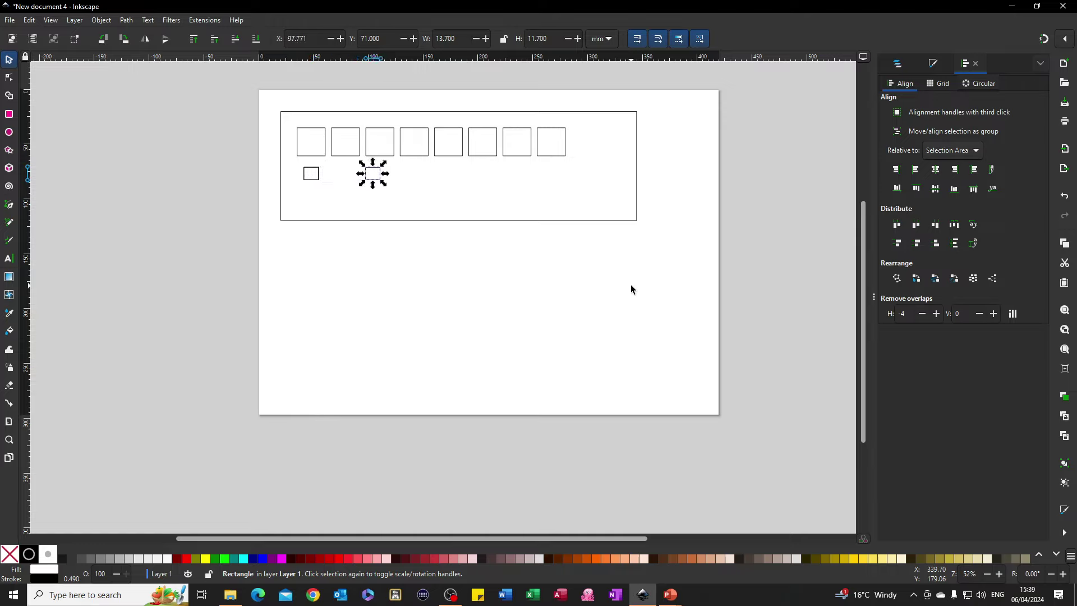
key(Right)
key(Right)
key(Right)
key(Right)
key(Right)
key(Right)
key(Right)
key(Right)
key(Right)
key(Right)
key(Right)
key(Right)
key(Right)
key(Right)
key(Right)
key(Right)
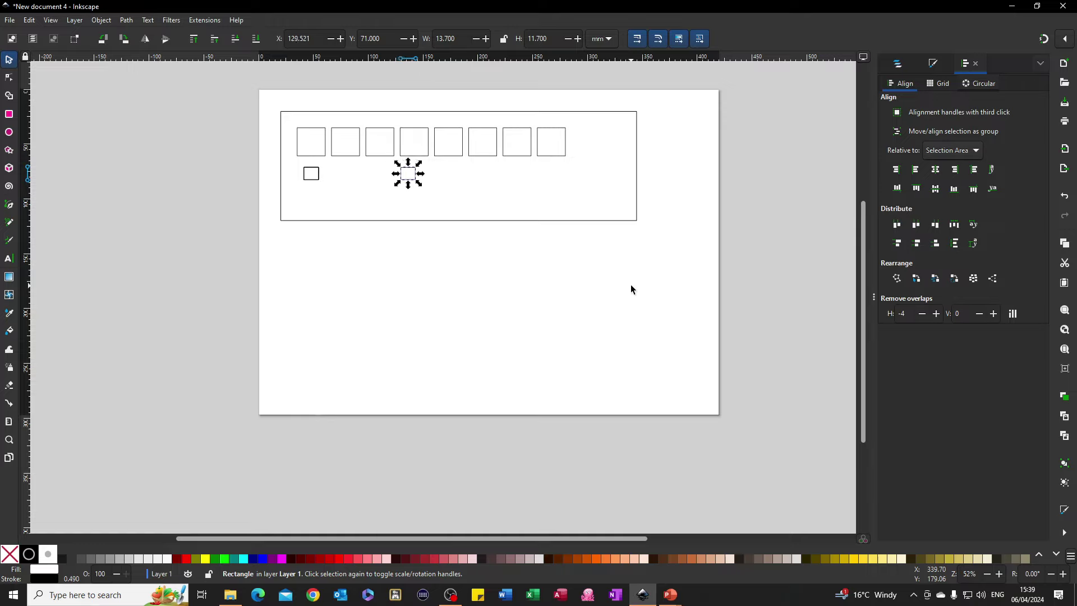
key(Right)
key(Right)
key(Right)
key(Right)
key(Right)
key(Right)
key(Right)
key(Right)
key(Right)
key(Right)
key(Right)
key(Right)
key(Right)
key(Right)
key(Right)
key(Right)
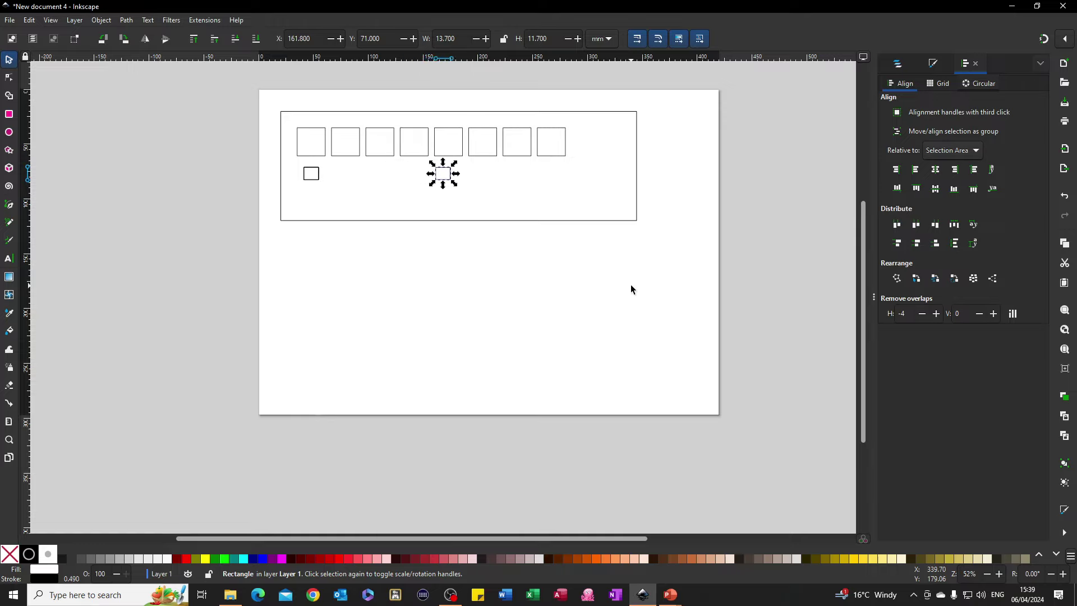
key(Right)
key(Right)
key(Right)
key(Right)
key(Right)
key(Right)
key(Right)
key(Right)
key(Right)
key(Right)
key(Right)
key(Right)
key(Right)
key(Right)
key(Right)
key(Right)
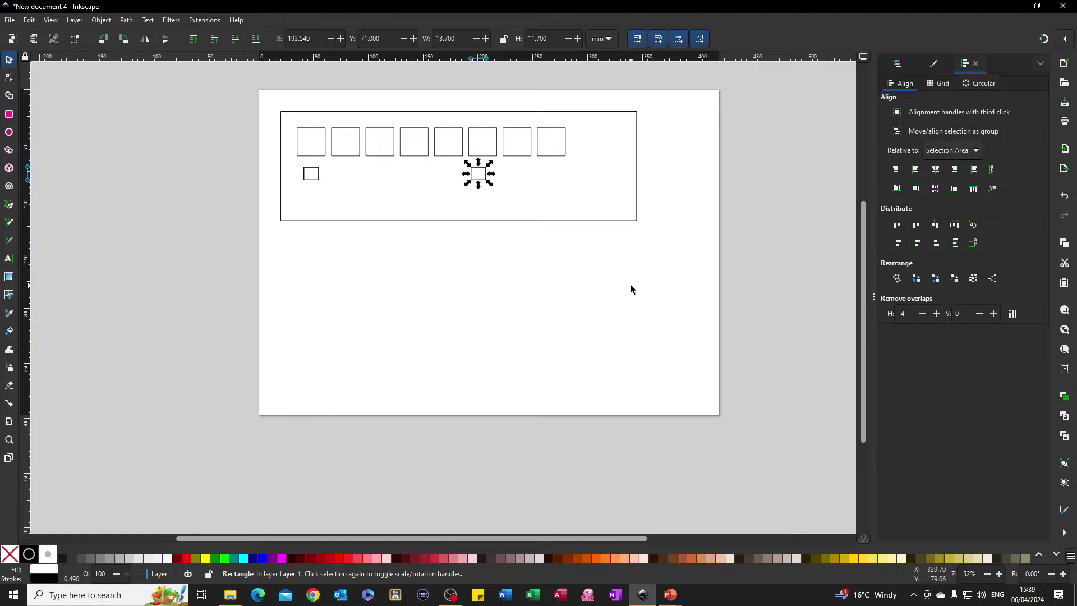
key(Right)
key(Right)
key(Right)
key(Right)
key(Right)
key(Right)
key(Right)
key(Right)
key(Right)
key(Right)
key(Right)
key(Right)
key(Right)
key(Right)
key(Right)
key(Right)
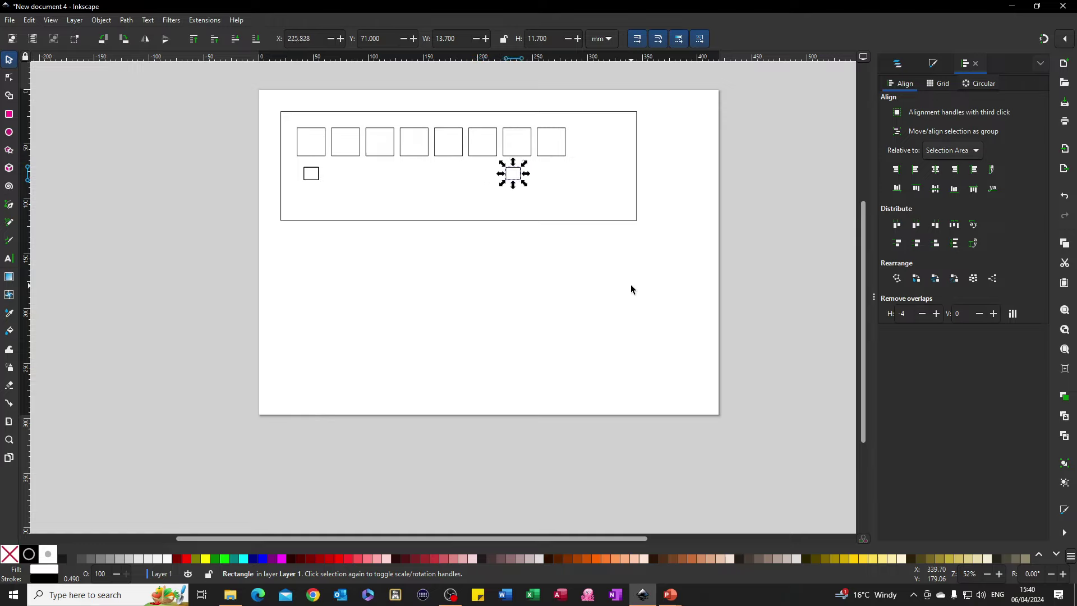
key(Right)
key(Right)
key(Right)
key(Right)
key(Right)
key(Right)
key(Right)
key(Right)
key(Right)
key(Right)
key(Right)
key(Right)
key(Right)
key(Right)
key(Right)
key(Right)
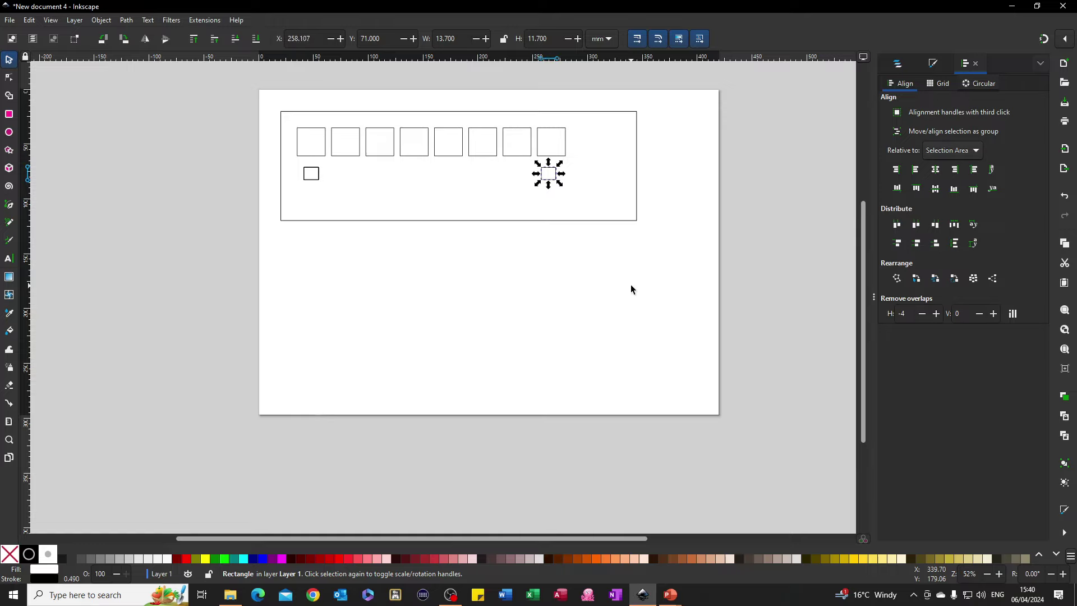
key(Right)
key(Right)
key(Right)
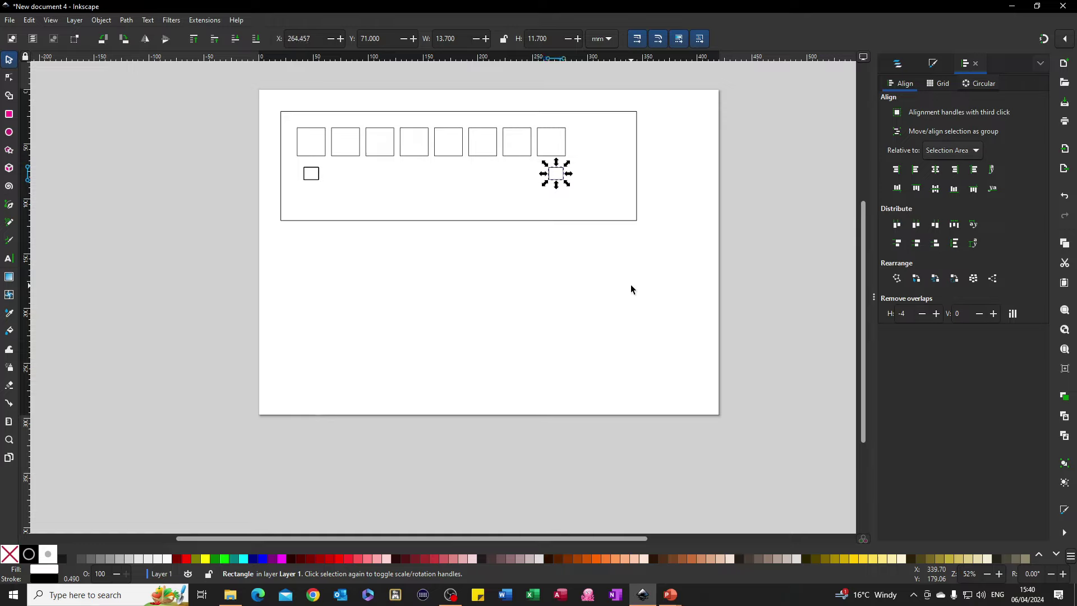
Step: Centre the copy under the eighth button square
click(557, 129)
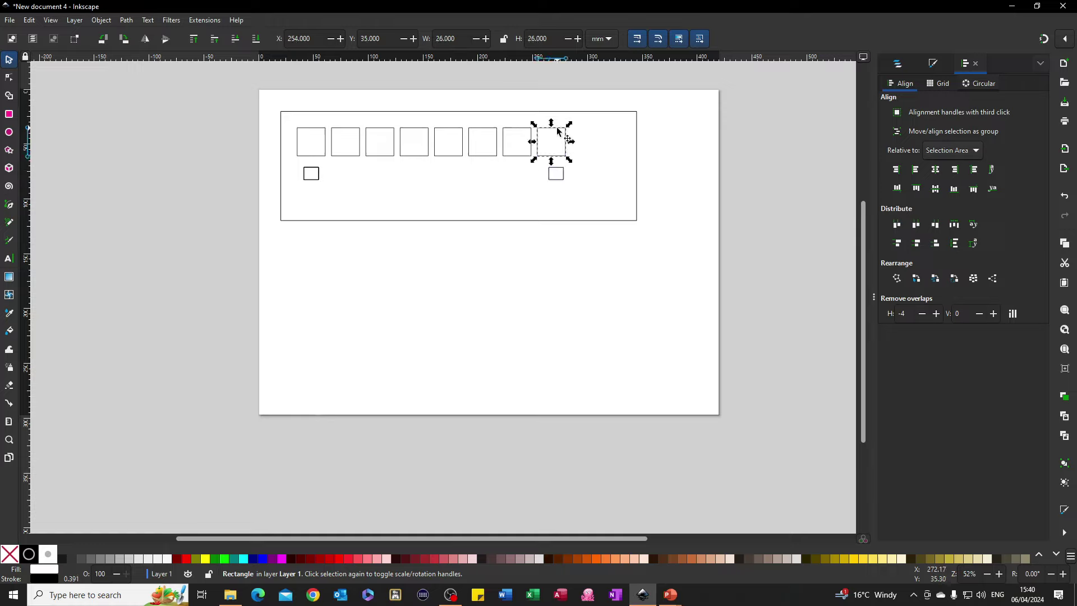
shift+click(557, 175)
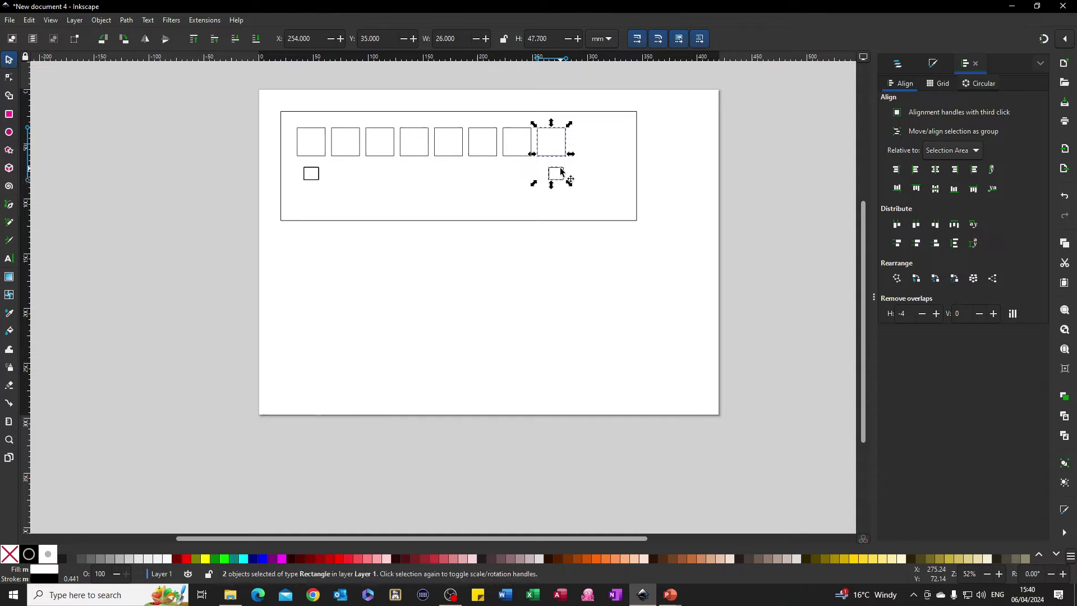
click(936, 175)
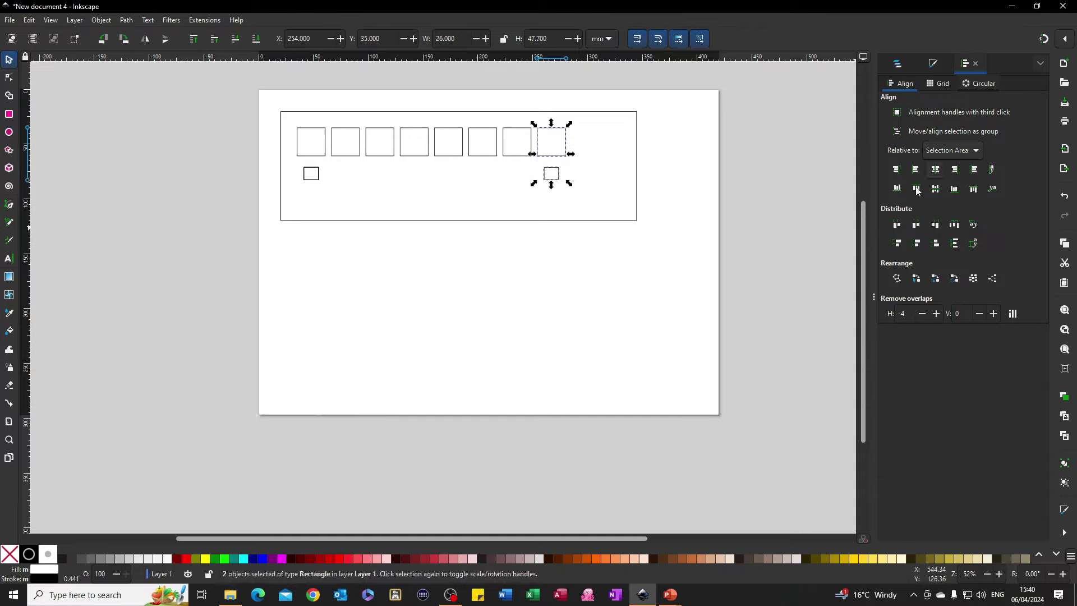
Step: Distribute the eight small squares evenly by left edges along the lower row
click(297, 165)
drag(296, 163, 569, 191)
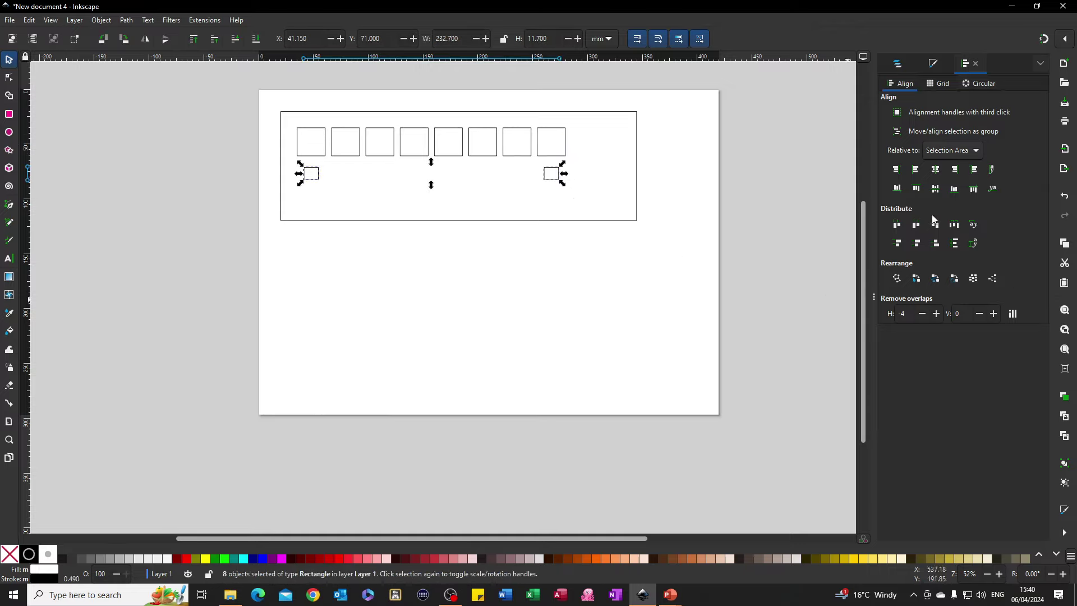
click(897, 225)
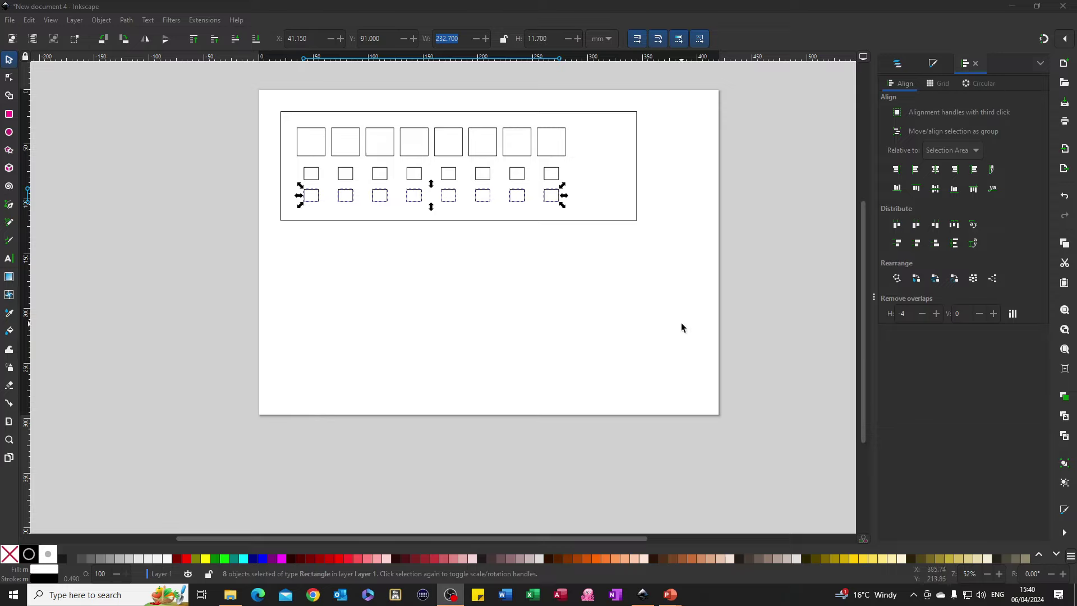
Step: Undo the earlier duplicate and reselect the original row of small squares
click(525, 259)
key(ctrl+z)
key(ctrl+z)
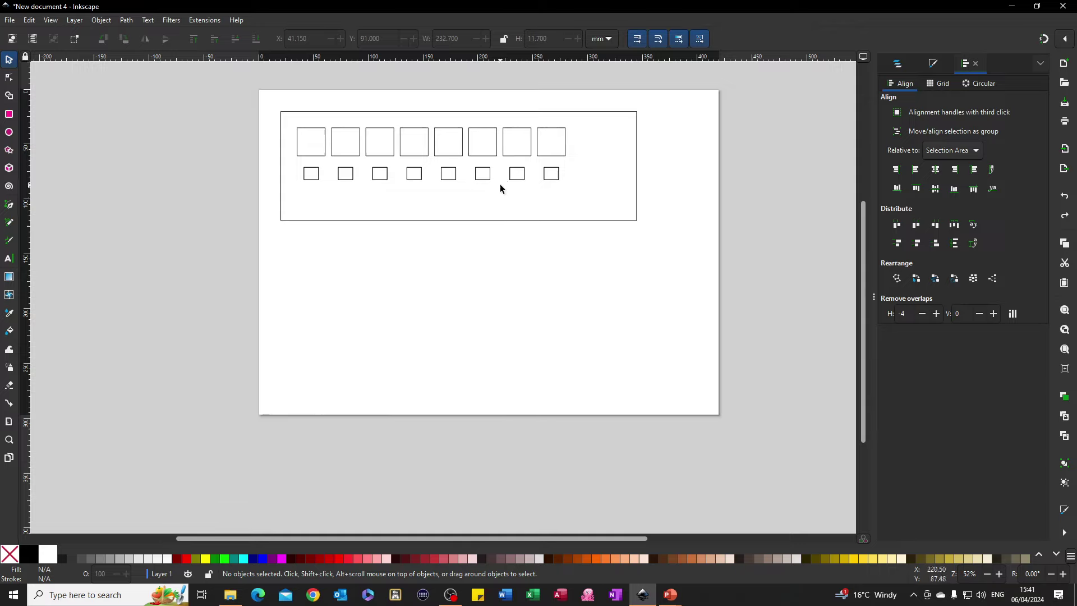
drag(292, 161, 575, 191)
key(Down)
key(Down)
key(Down)
key(Down)
key(Down)
key(Down)
key(Down)
key(Down)
key(Down)
key(Down)
key(Down)
key(Down)
key(Down)
key(Down)
key(Down)
key(Down)
key(Up)
key(Up)
key(ctrl+z)
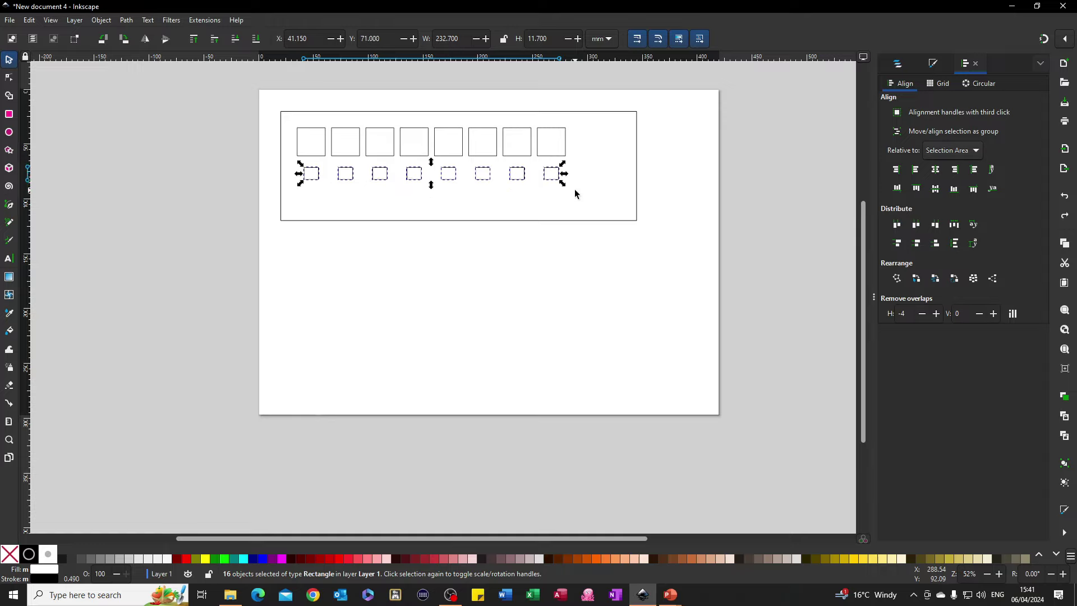
Step: Duplicate the small-square row and place the copy at Y 91 mm
click(1063, 398)
key(Down)
key(Down)
key(Down)
key(Down)
key(Down)
key(Down)
key(Down)
key(Down)
key(Down)
key(Down)
key(Down)
key(Down)
key(Down)
key(Down)
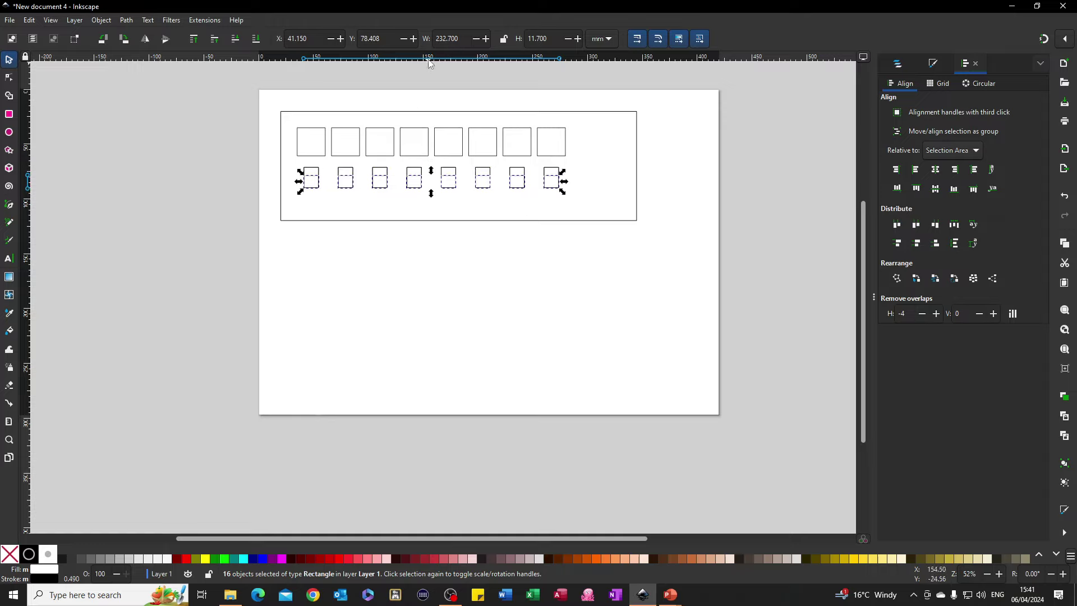
drag(385, 40, 359, 40)
text(91)
key(Tab)
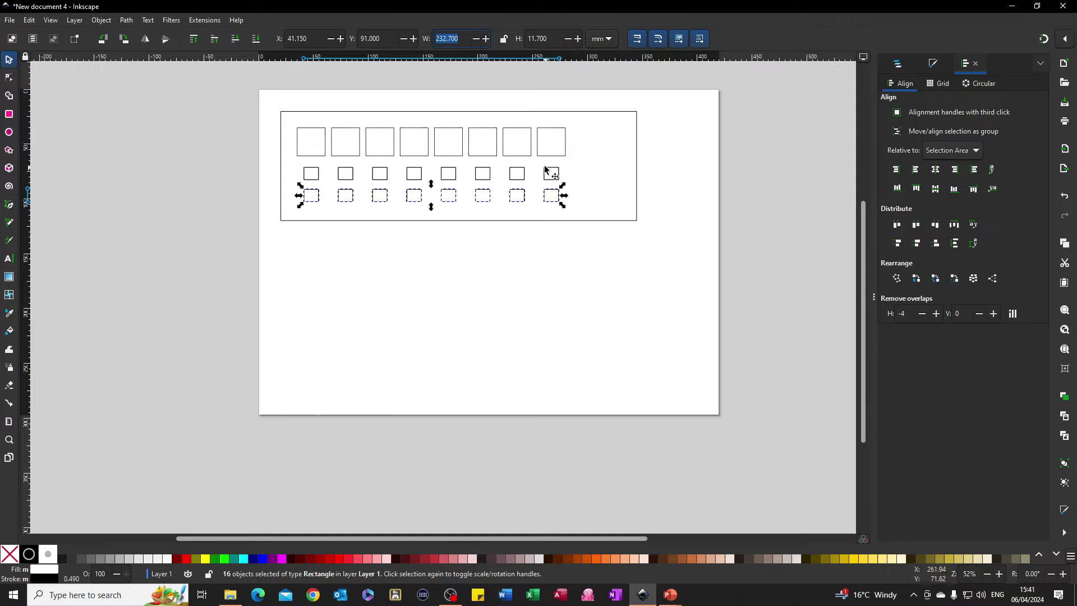
click(596, 193)
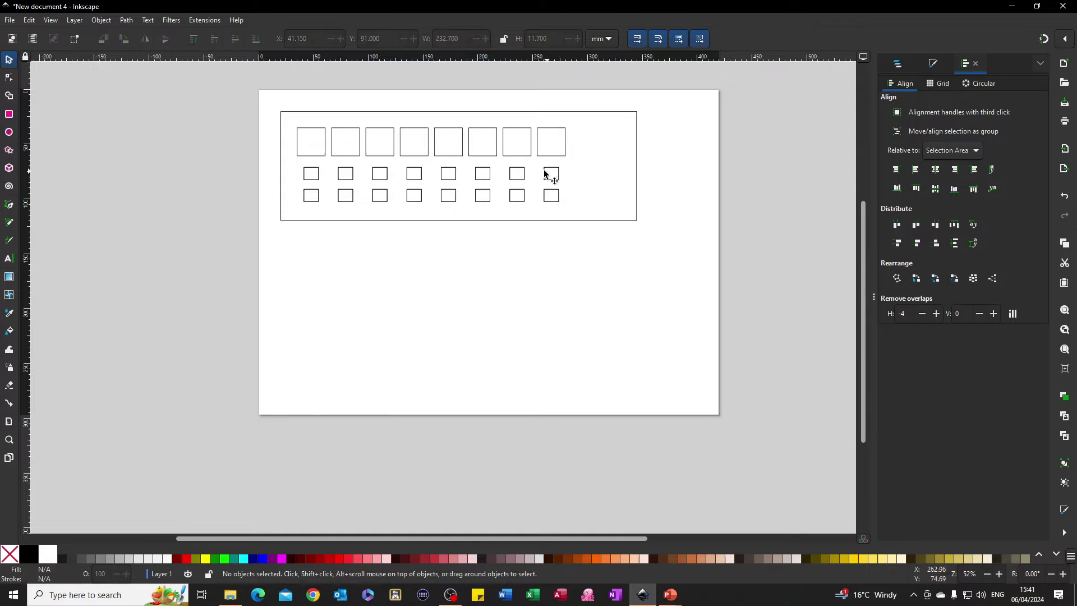
Step: Move the rightmost column of small squares out to X 320 mm
drag(539, 160, 567, 209)
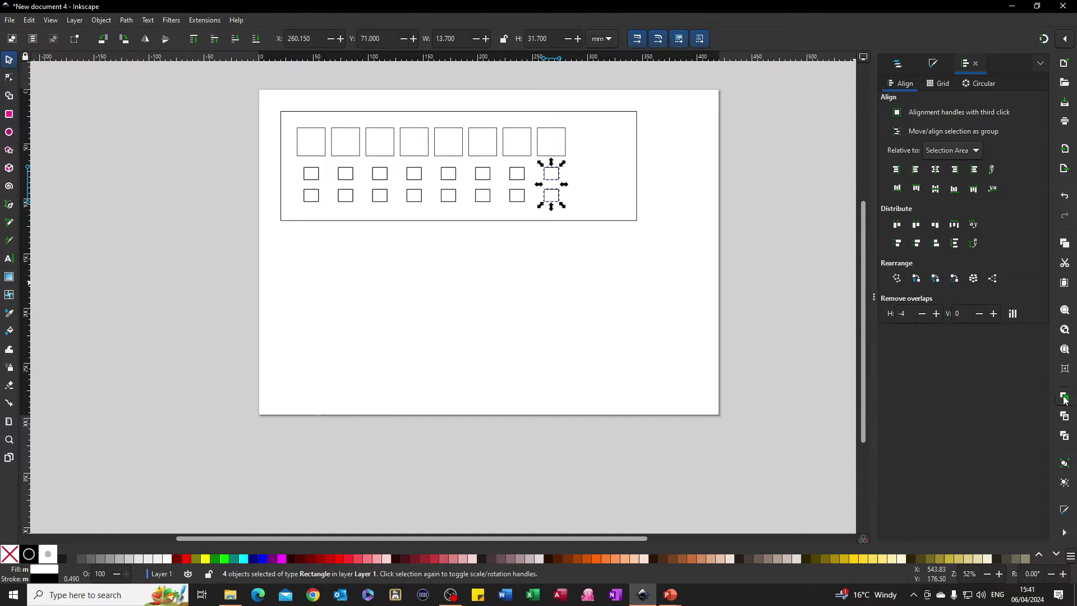
key(Right)
key(Right)
key(Right)
key(Right)
key(Right)
key(Right)
key(Right)
key(Right)
key(Right)
key(Right)
key(Right)
key(Right)
key(Right)
key(Right)
key(Right)
key(Right)
key(Right)
key(Right)
key(Right)
key(Right)
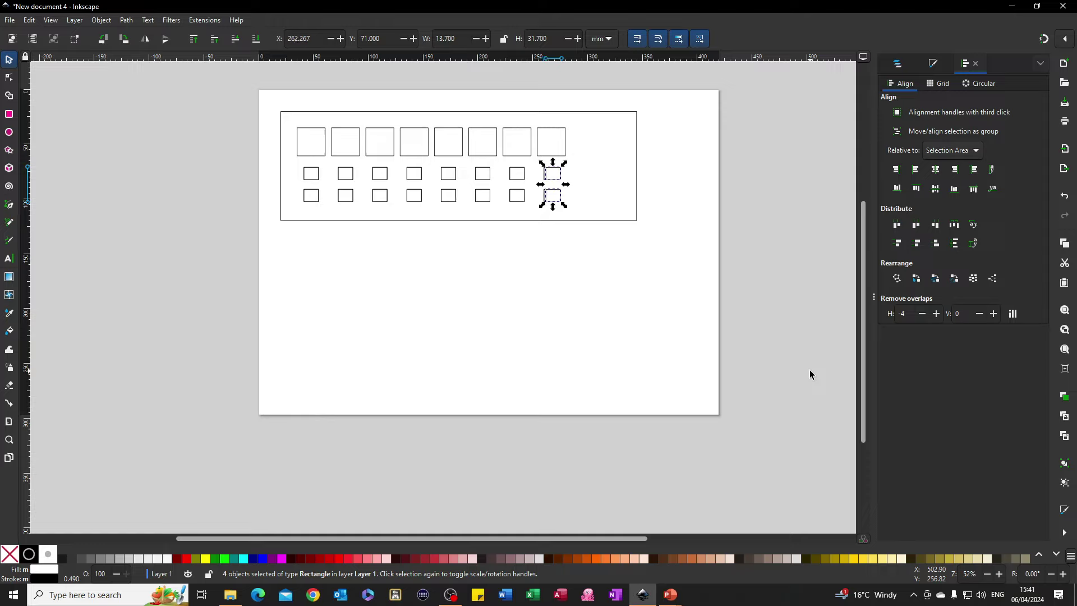
key(Right)
key(Right)
key(Right)
key(Right)
key(Right)
key(Right)
key(Right)
key(Right)
key(Right)
key(Right)
key(Right)
key(Right)
key(Right)
key(Right)
key(Right)
key(Right)
key(Right)
key(Right)
key(Right)
key(Right)
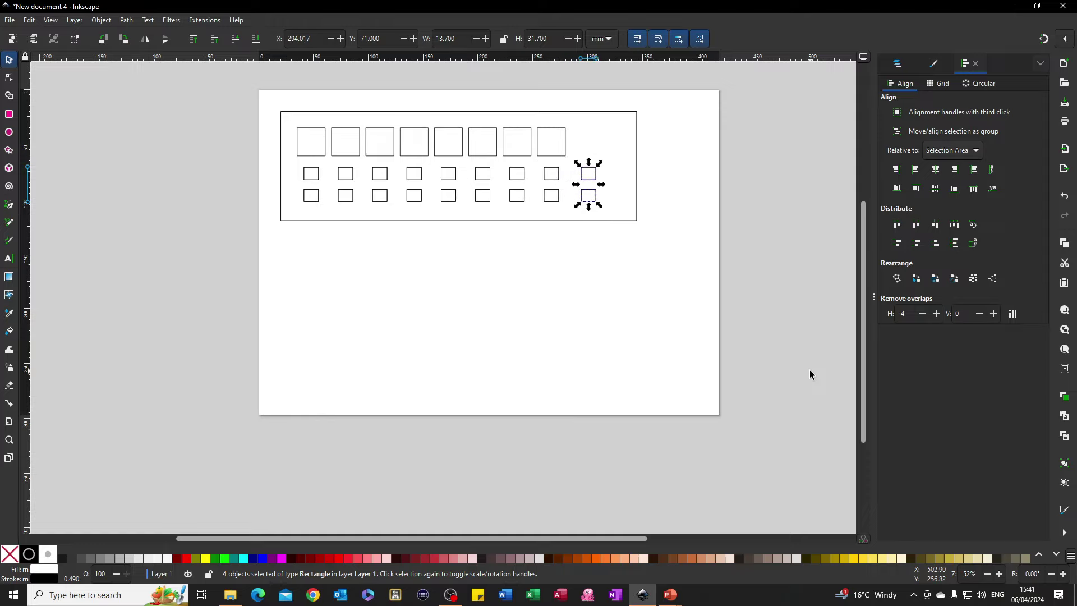
key(Right)
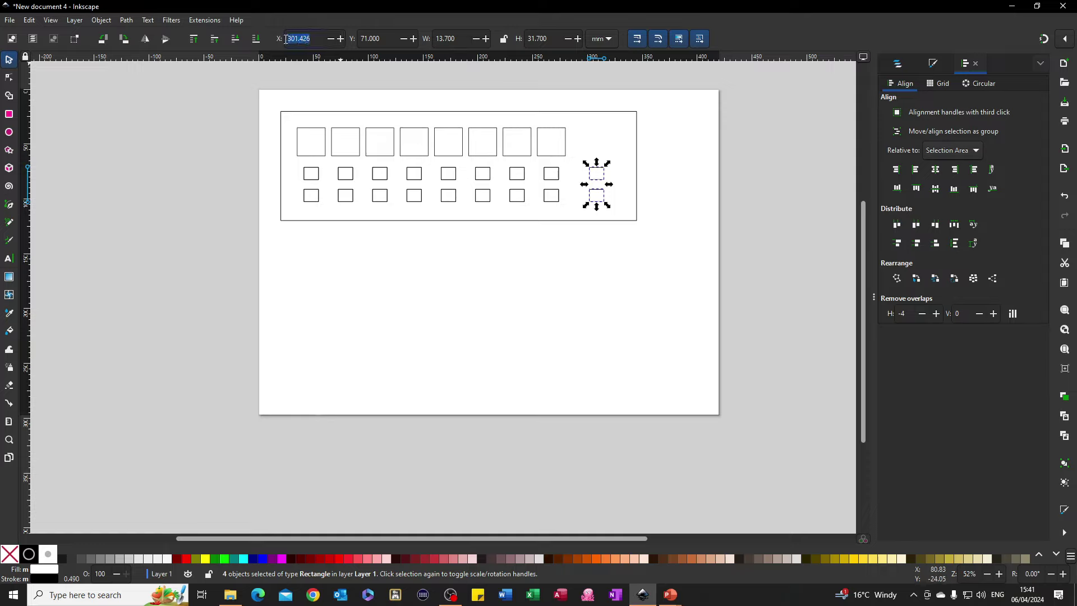
text(320)
key(Tab)
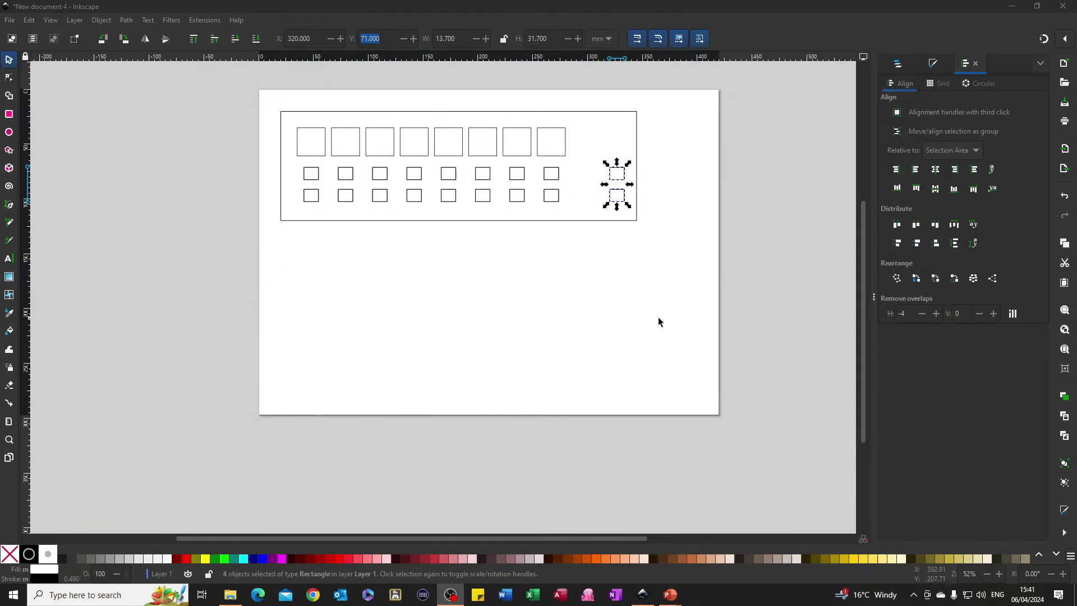
Step: Draw a tall slot rectangle beside the button columns
click(9, 114)
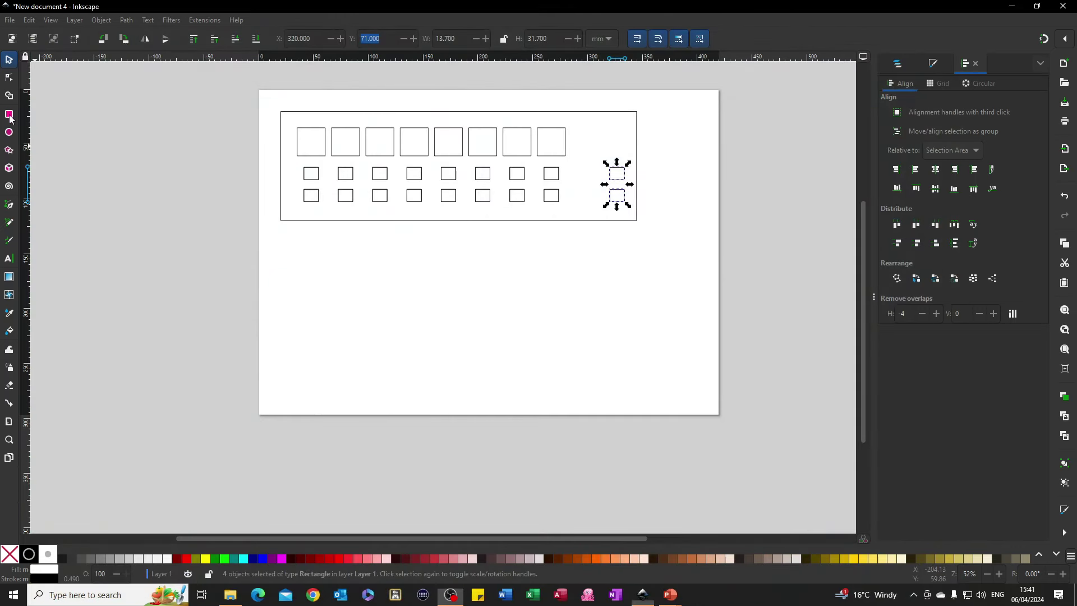
drag(571, 119, 598, 204)
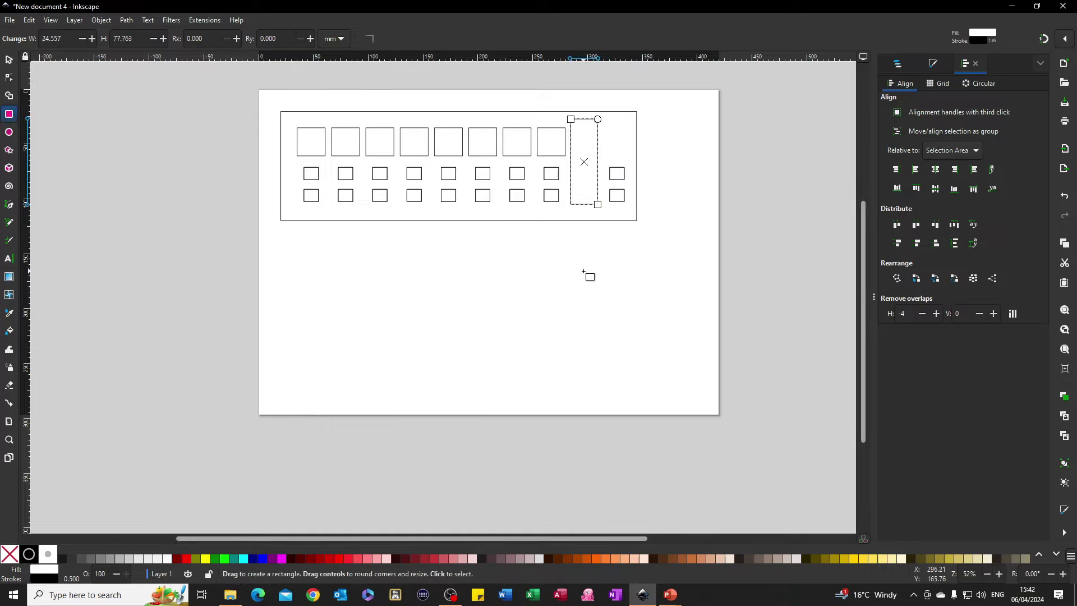
click(9, 59)
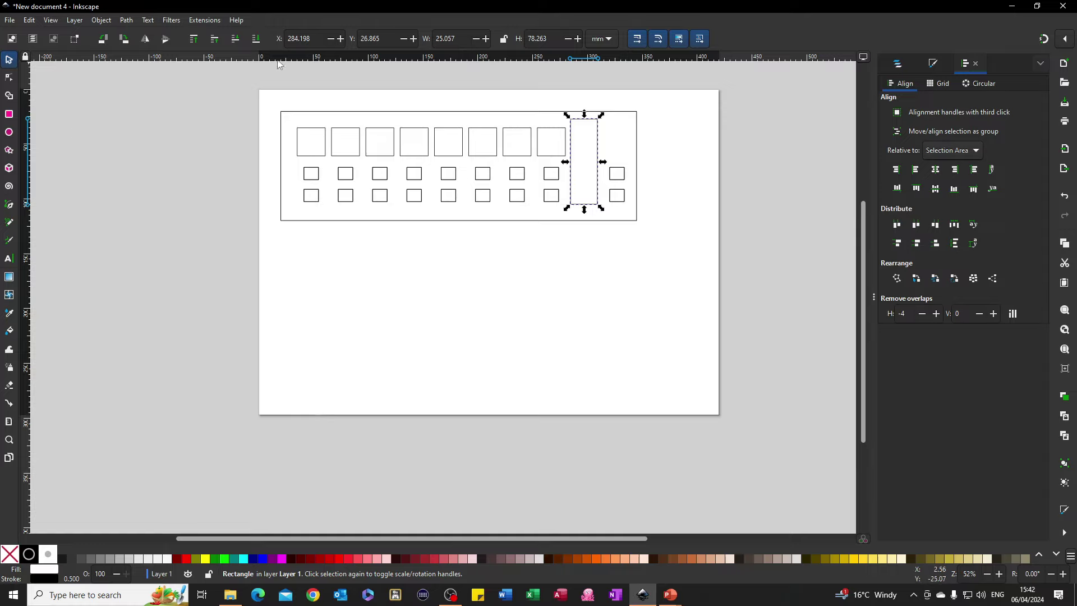
Step: Position the slot rectangle at X 285, Y 24 mm
drag(314, 38, 285, 40)
text(285)
key(Tab)
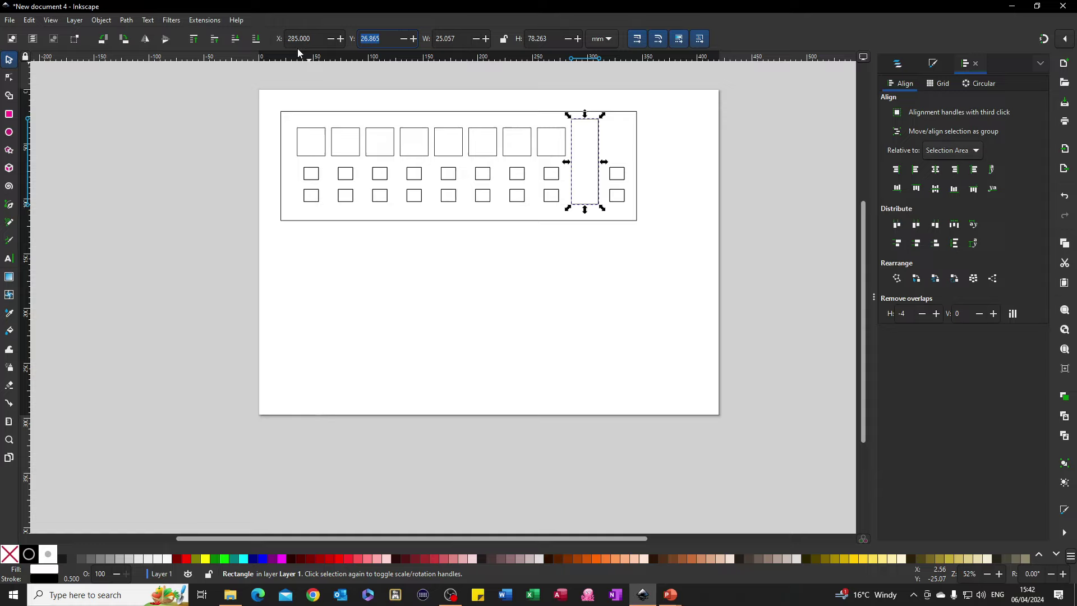
text(24)
key(Tab)
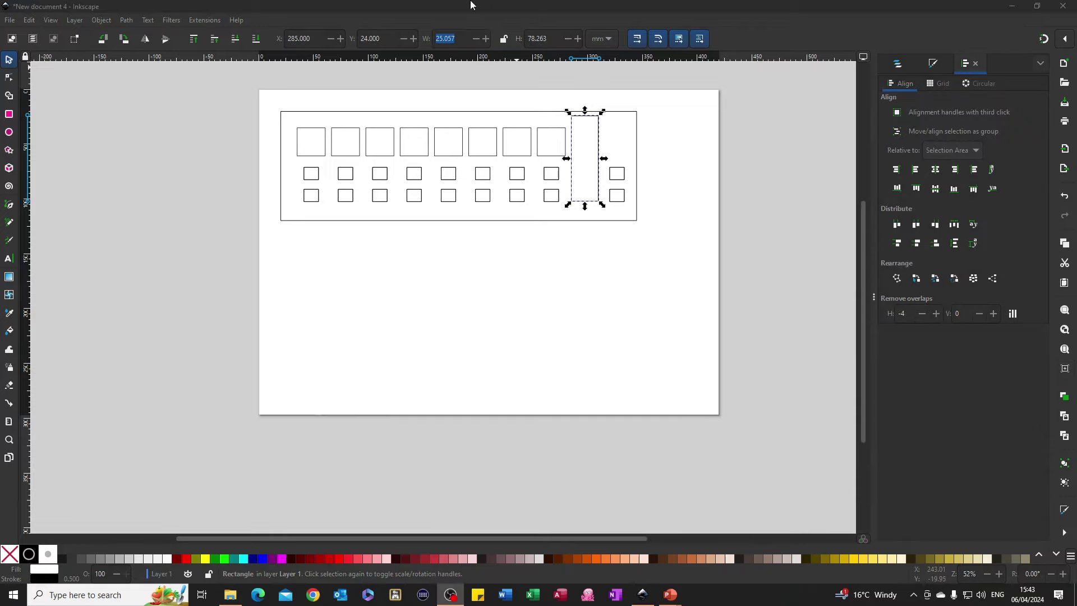
Step: Resize the slot rectangle to 24 × 80 mm and move it to Y 33 mm
click(438, 41)
text(24)
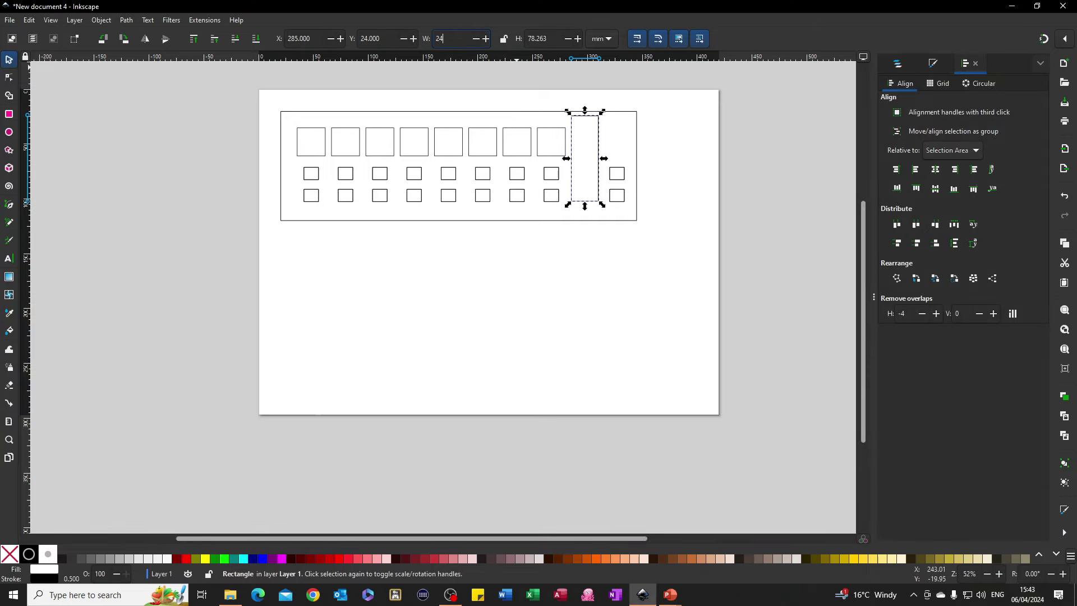
key(Tab)
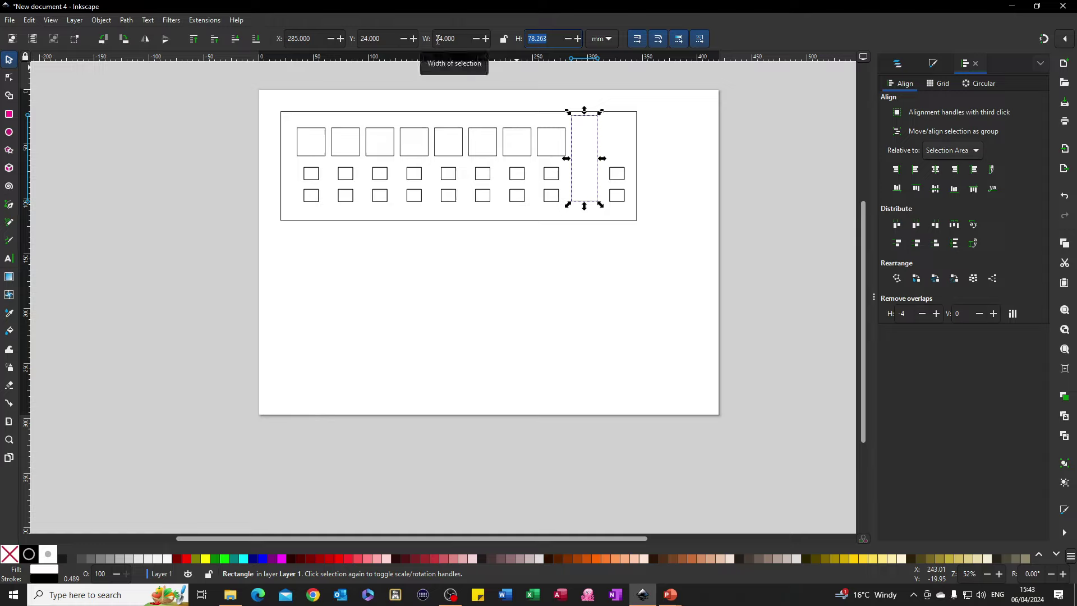
text(80)
key(Return)
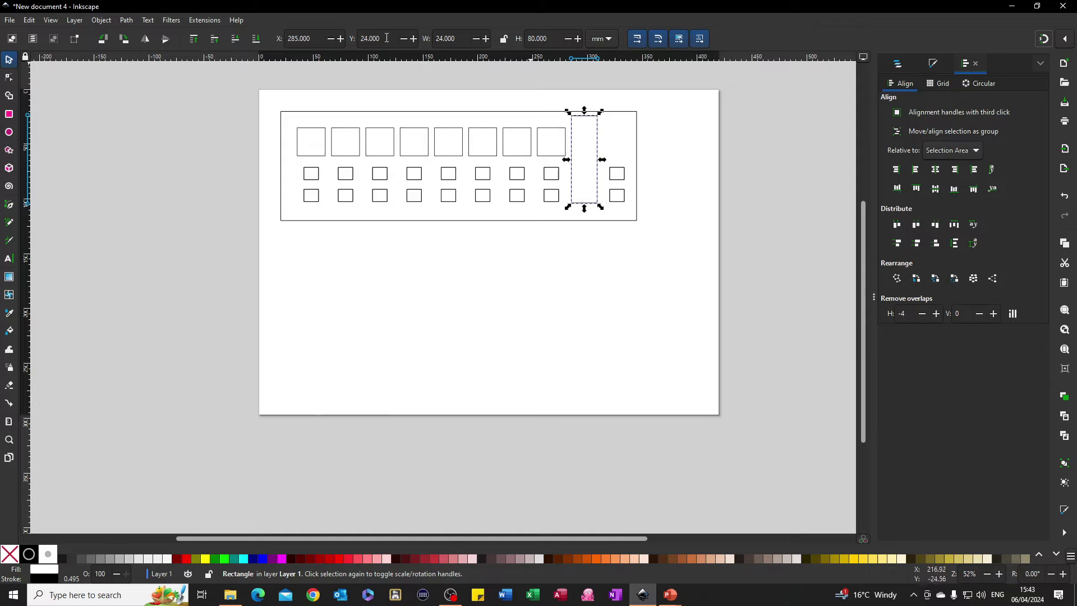
double_click(365, 38)
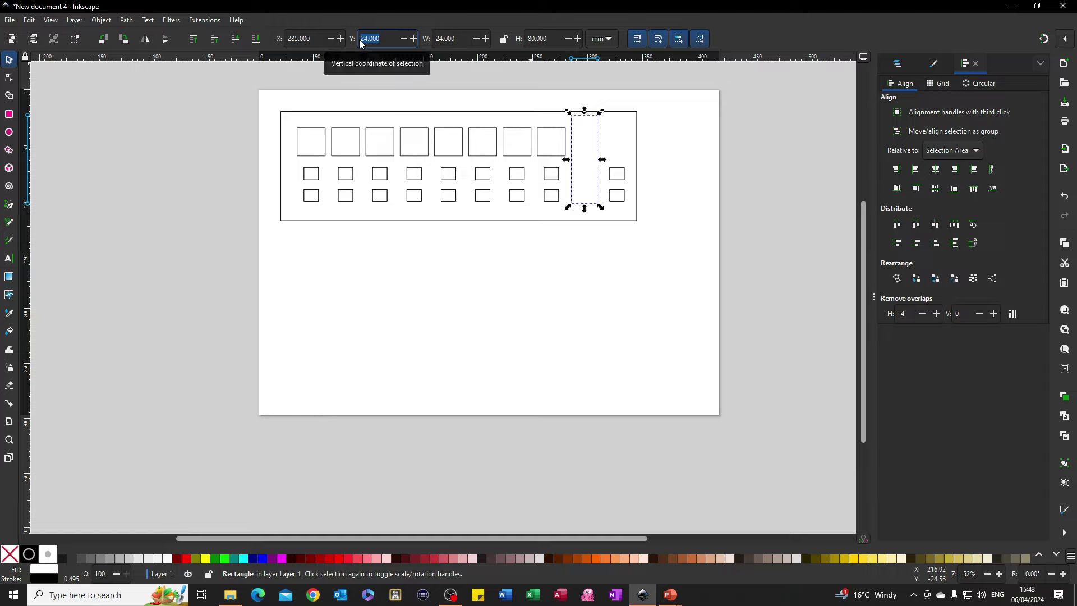
text(33)
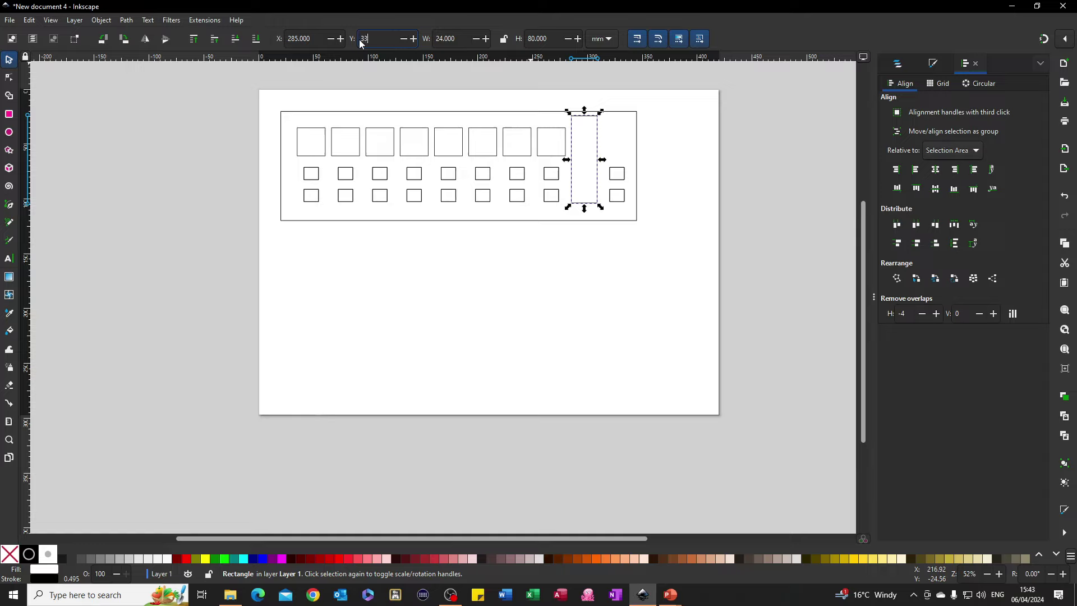
key(Tab)
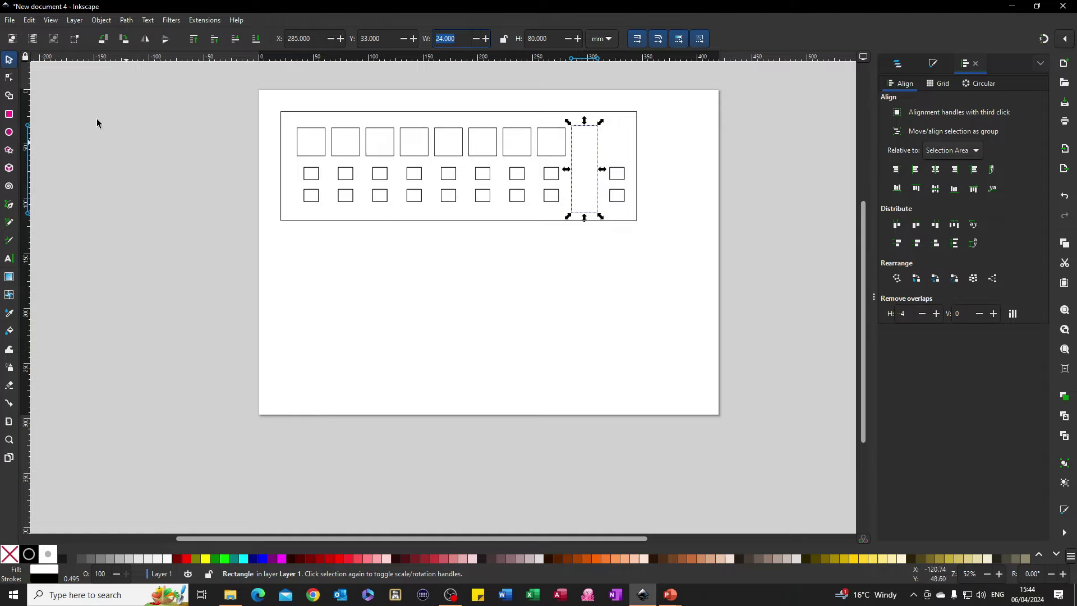
Step: Draw a small rectangle below the panel outline, redoing an accidental thin one
click(8, 114)
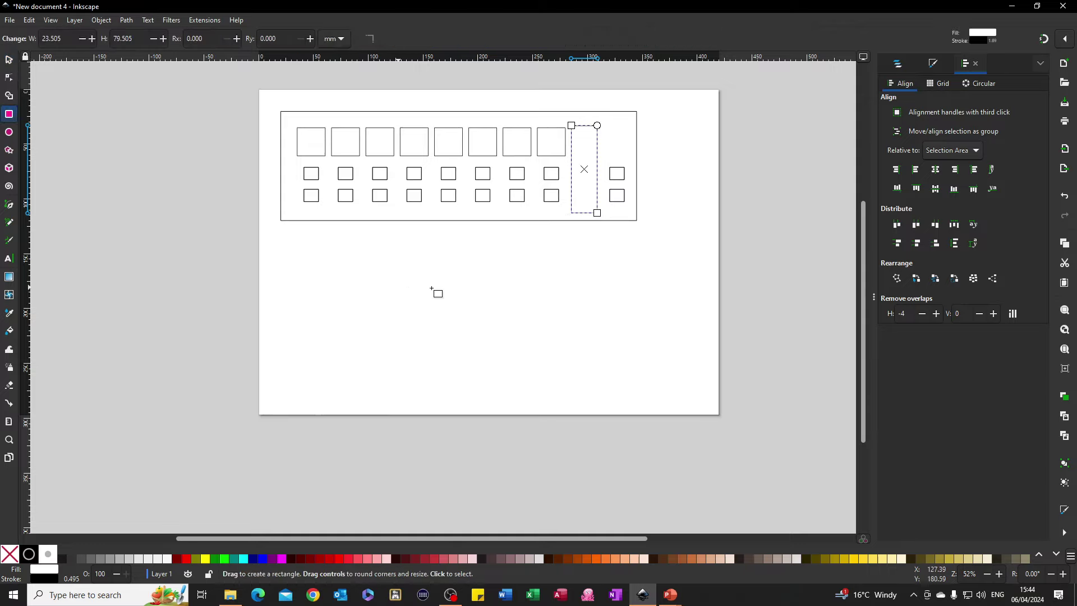
drag(385, 242, 386, 263)
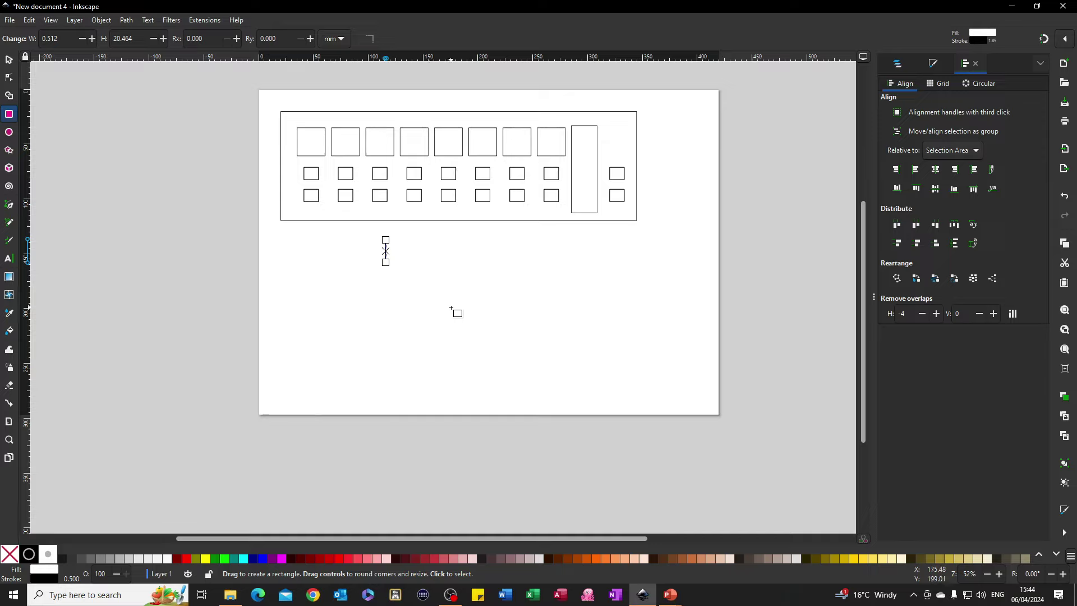
key(ctrl+z)
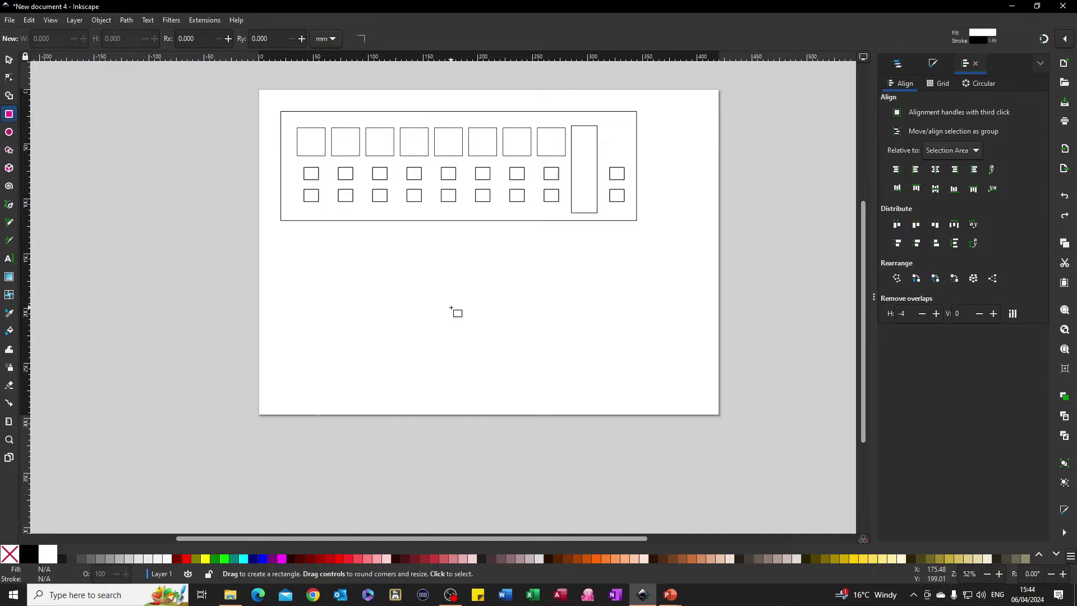
drag(369, 245, 392, 287)
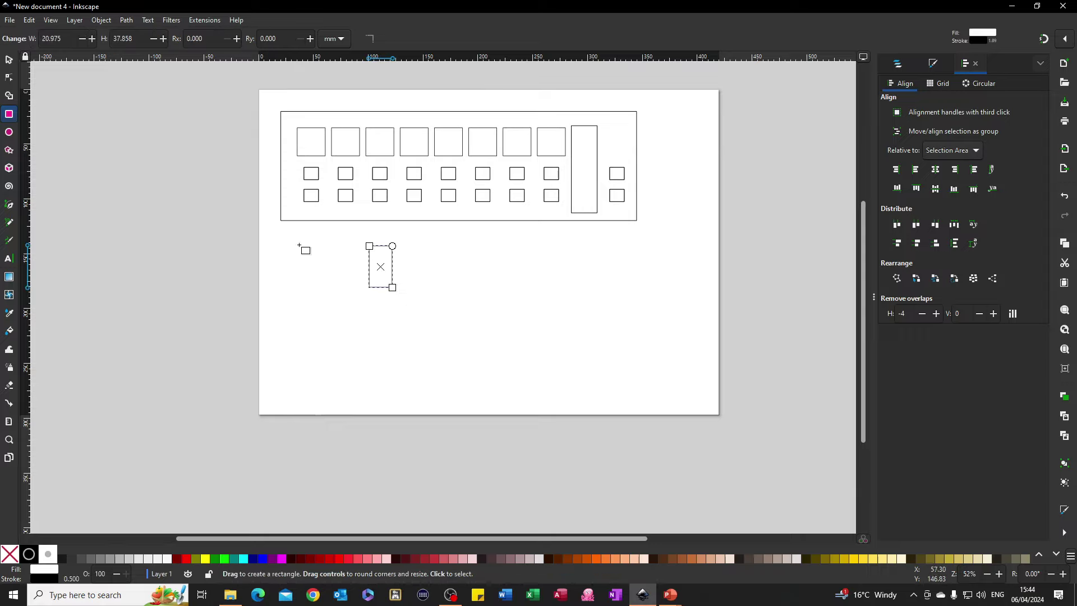
click(10, 60)
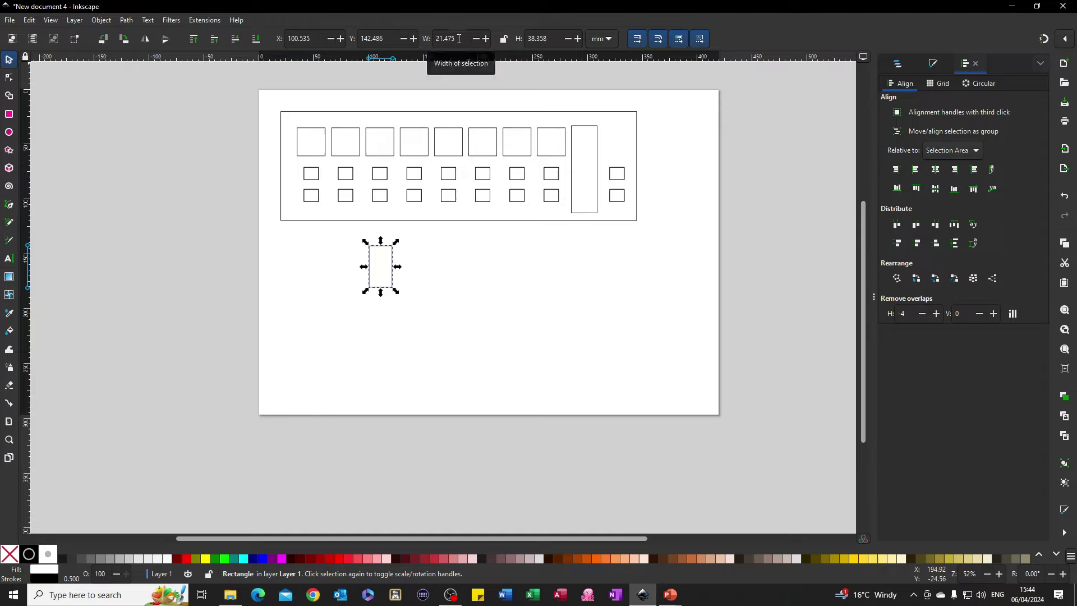
Step: Size the rectangle to 18.7 mm wide by 26.7 mm high
drag(460, 40, 437, 38)
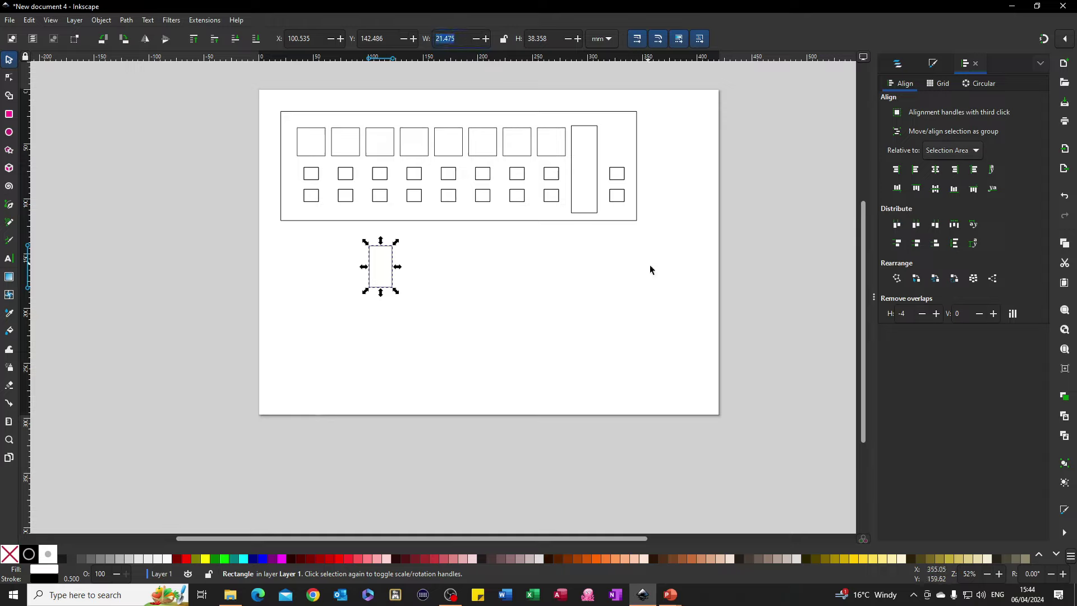
text(18.7)
key(Tab)
text(26)
key(Return)
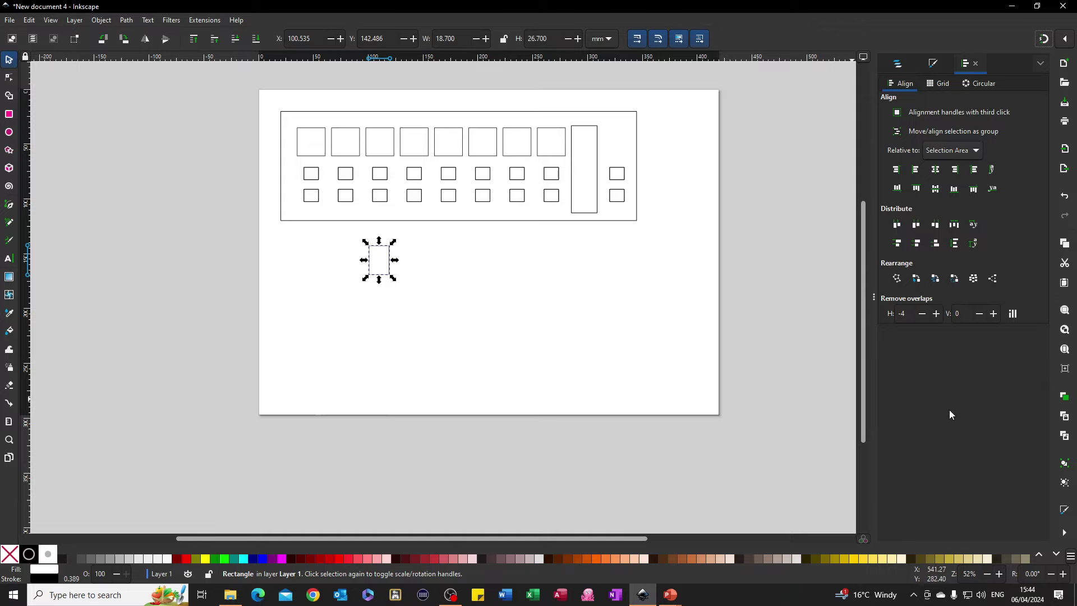
Step: Duplicate the small rectangle three times and drag the copies into a row below the panel
click(1064, 397)
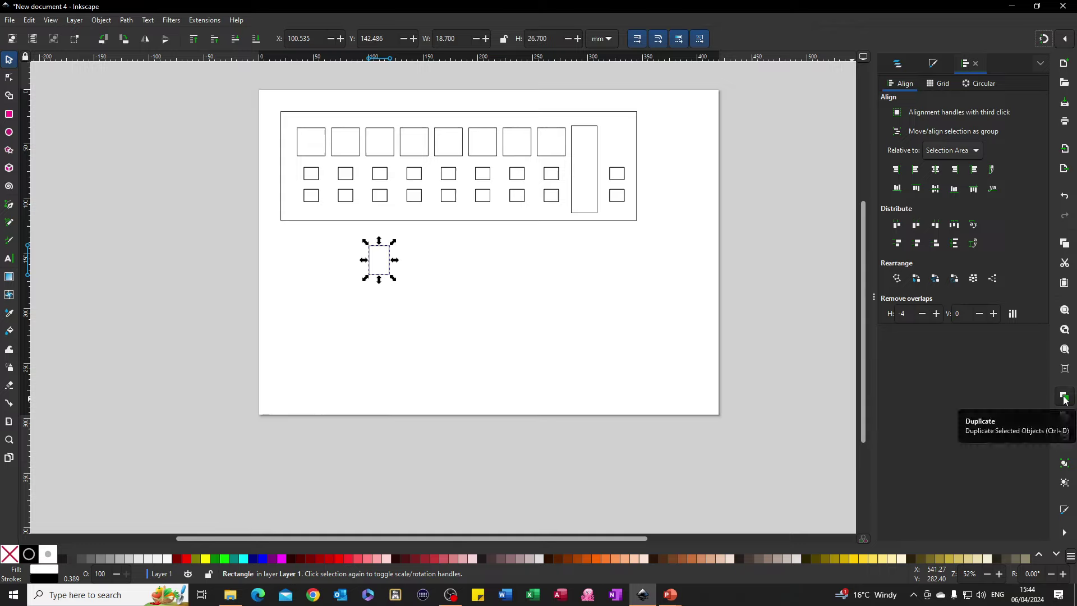
click(1065, 397)
click(1064, 397)
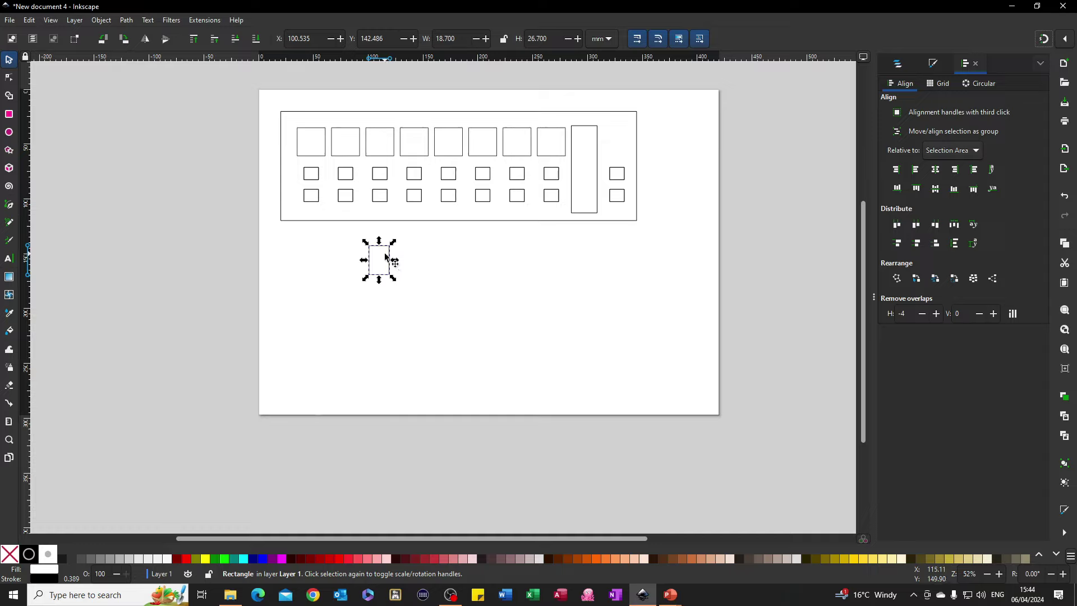
drag(384, 249, 522, 227)
drag(385, 253, 497, 224)
drag(385, 250, 439, 222)
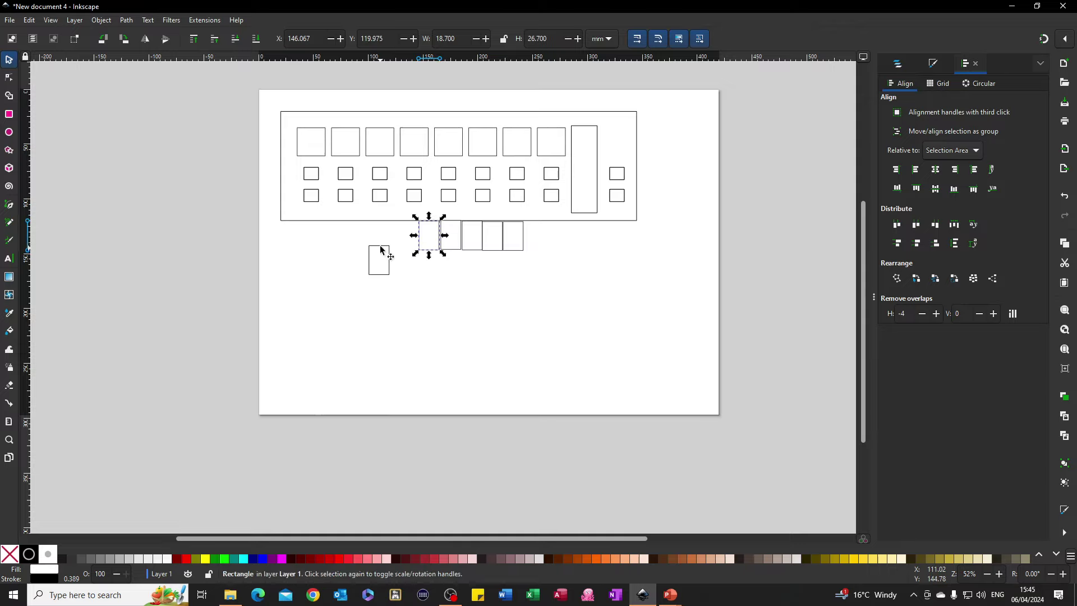
drag(381, 250, 387, 220)
Step: Align the seven rectangles on one centre line and distribute them evenly
click(356, 268)
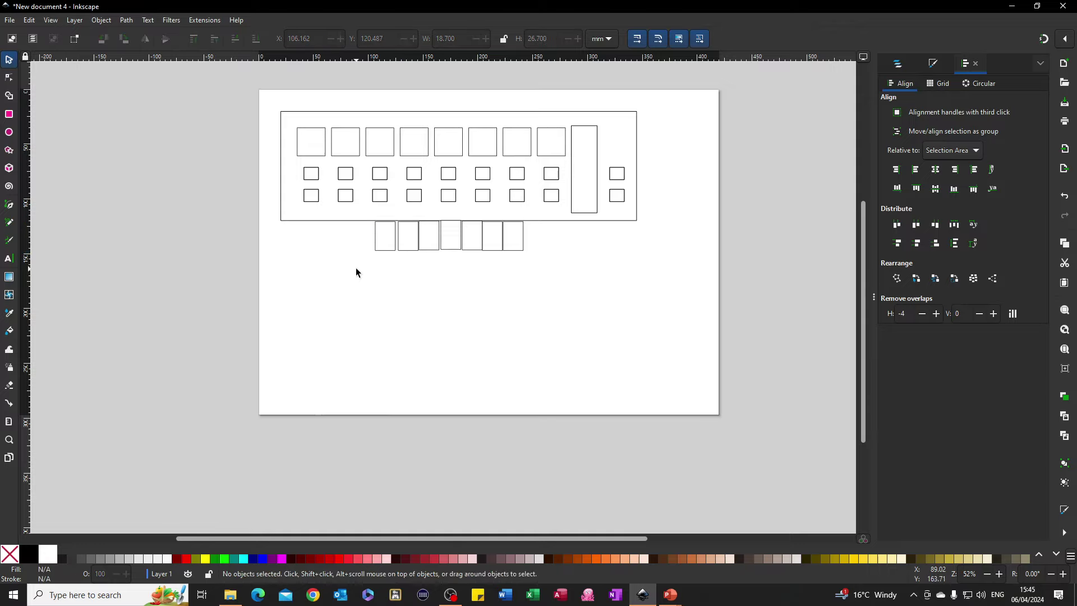
drag(356, 268, 545, 229)
drag(353, 264, 532, 220)
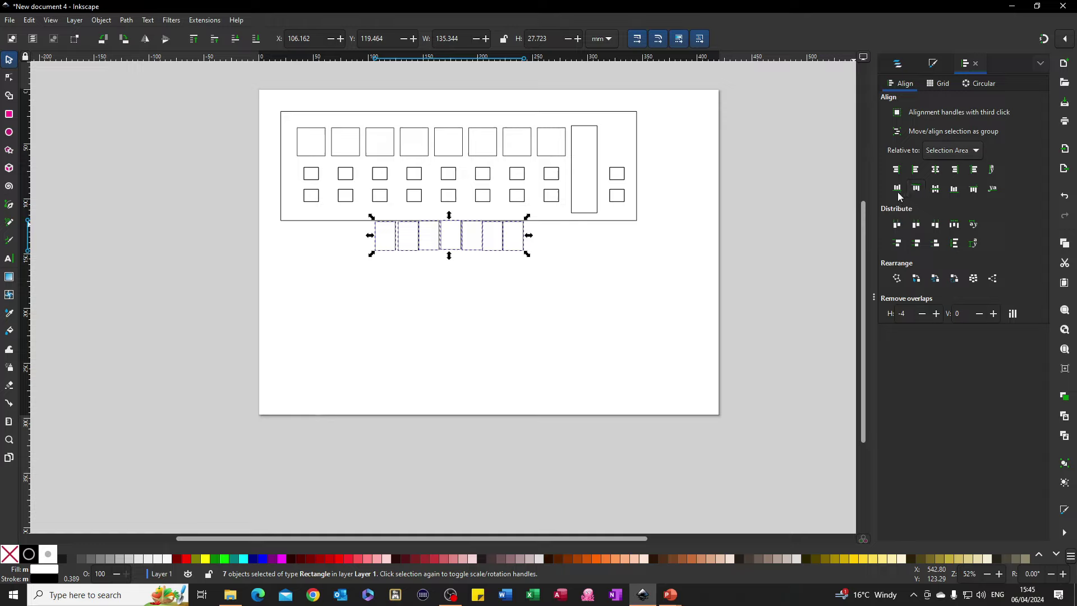
click(917, 189)
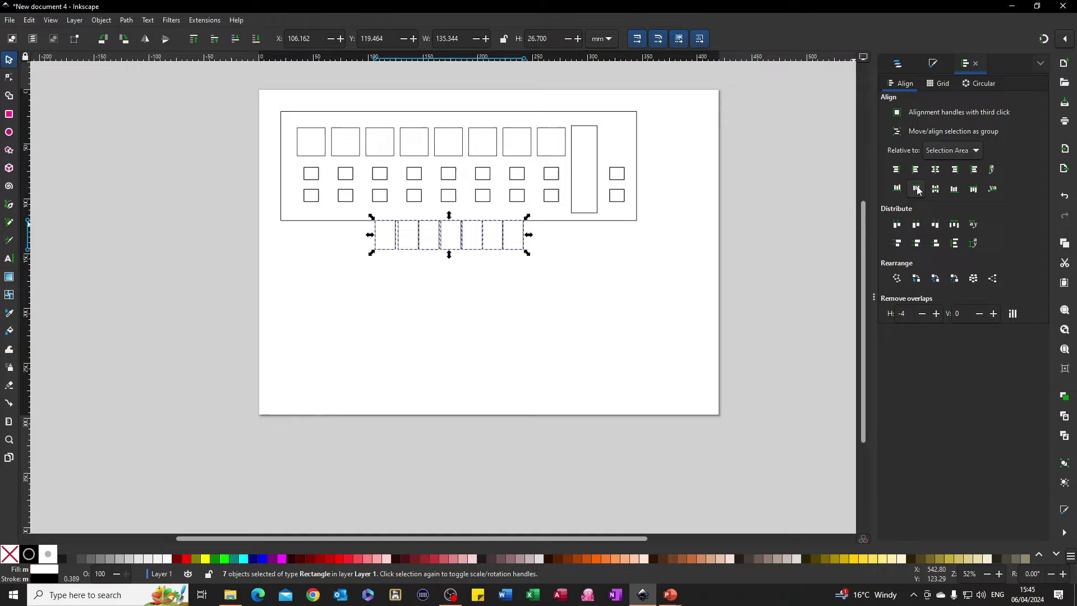
click(897, 225)
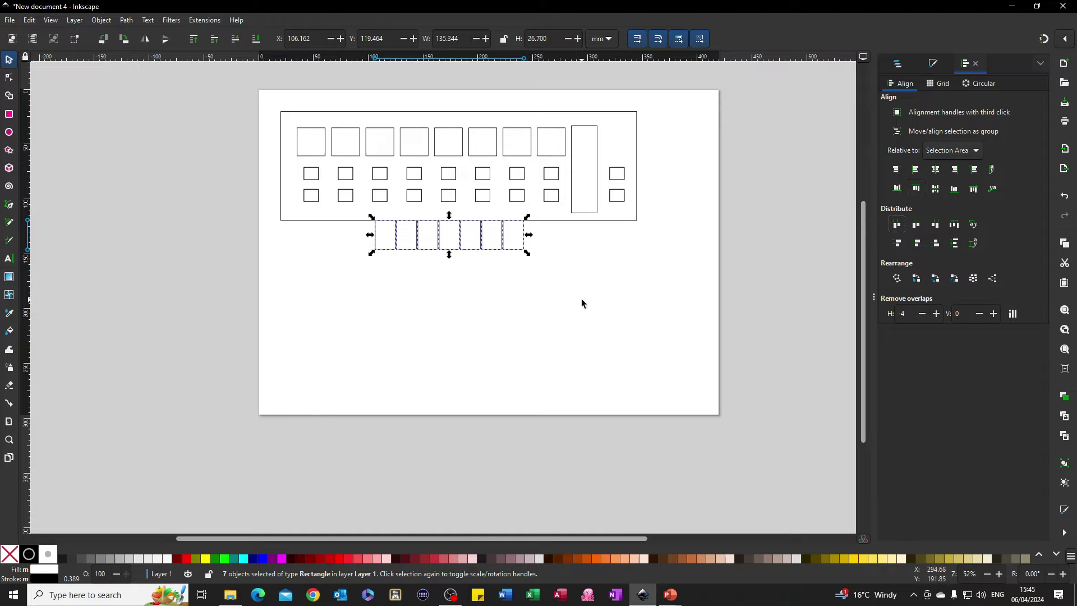
key(Escape)
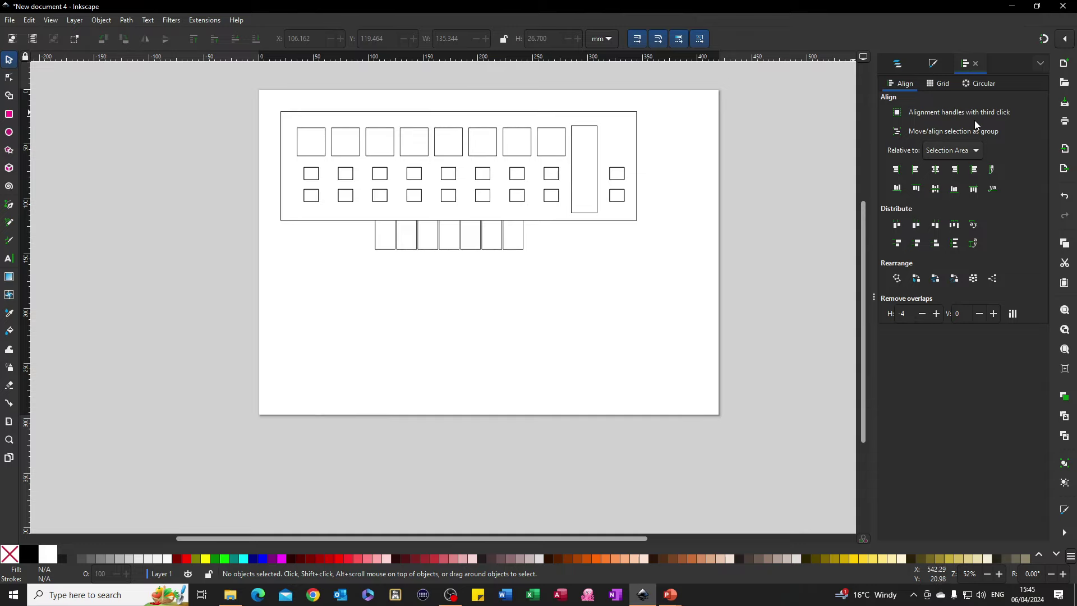
Step: Select all 53 template rectangles and group them
click(897, 64)
scroll(916, 265, down, 5)
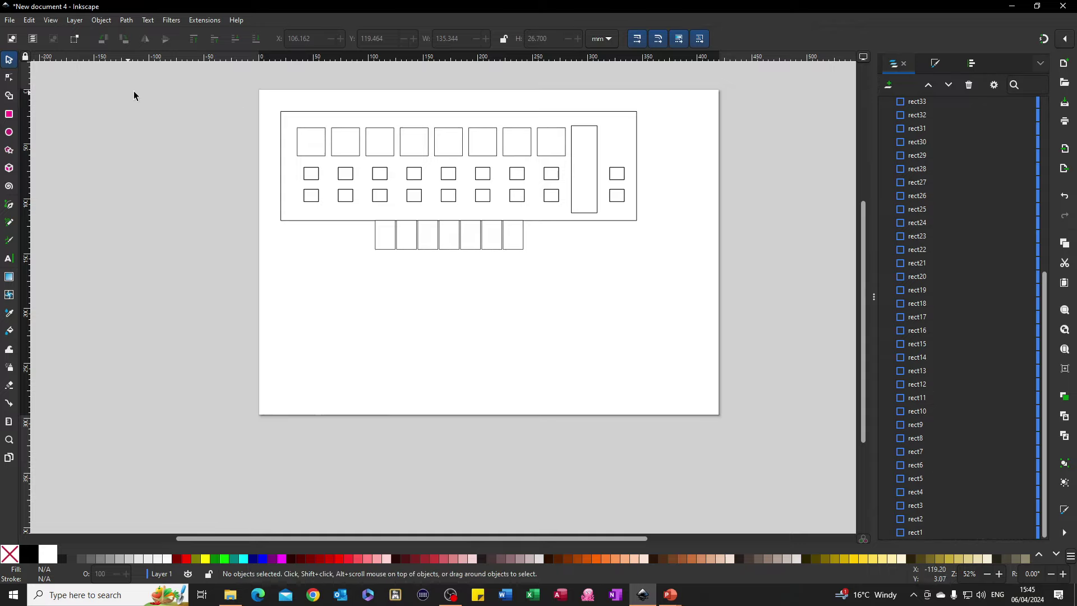
drag(270, 99, 659, 291)
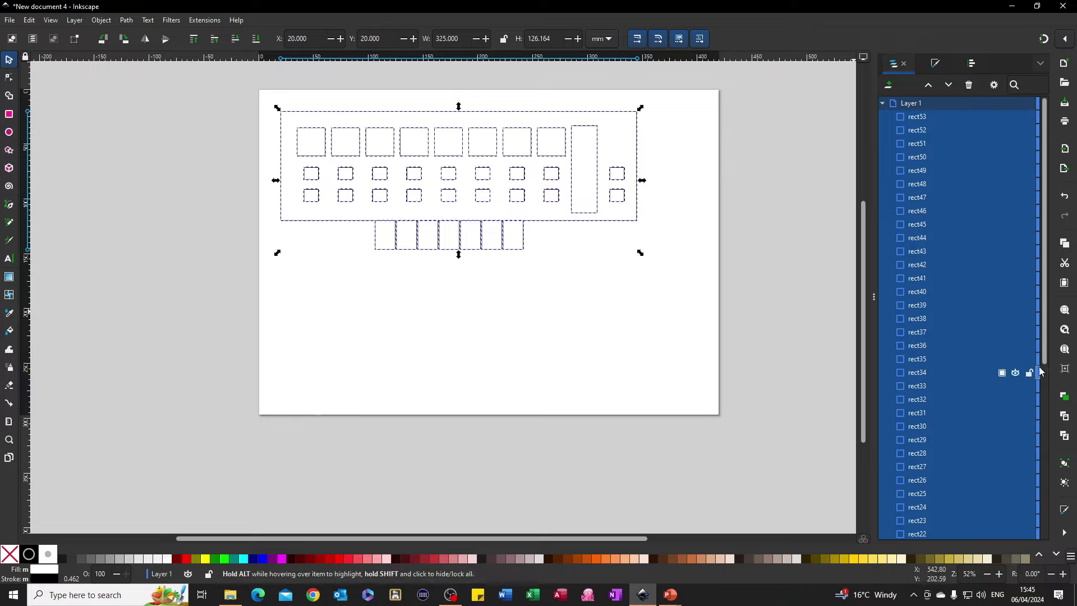
click(1064, 465)
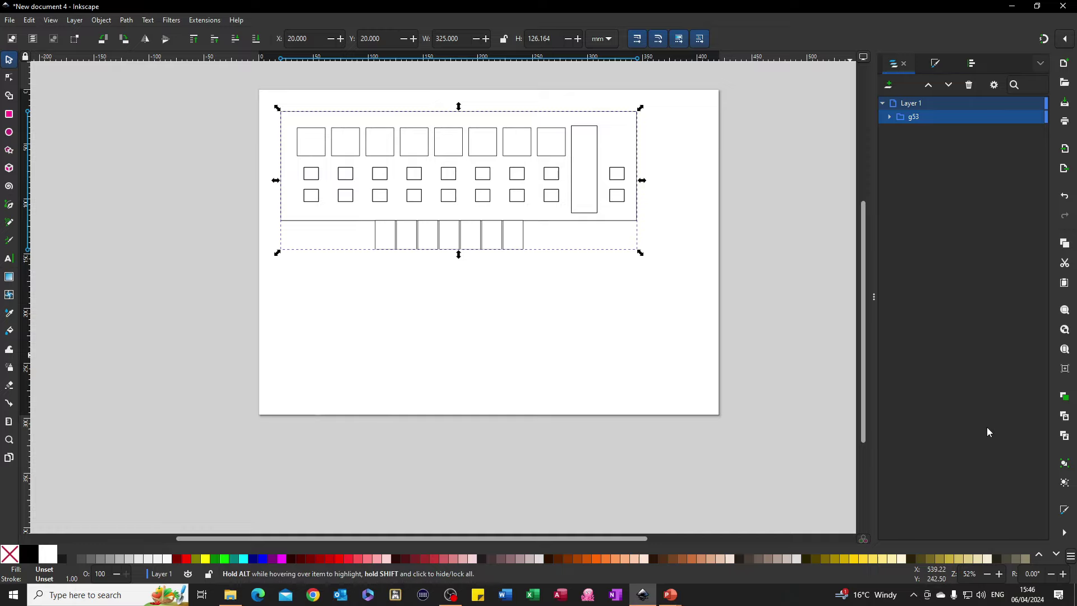
Step: Duplicate the template group and nudge the copy down below the original
click(1064, 397)
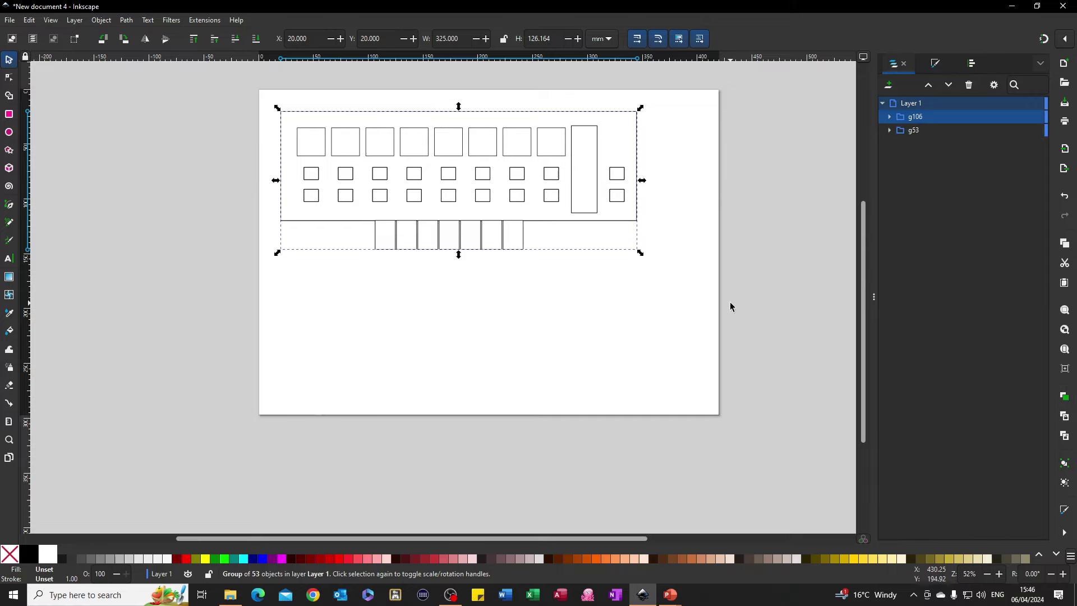
key(Down)
key(Down)
key(Down)
key(Down)
key(Down)
key(Down)
key(Down)
key(Down)
key(Down)
key(Down)
key(Down)
key(Down)
key(Down)
key(Down)
key(Down)
key(Down)
key(Down)
key(Down)
key(Down)
key(Down)
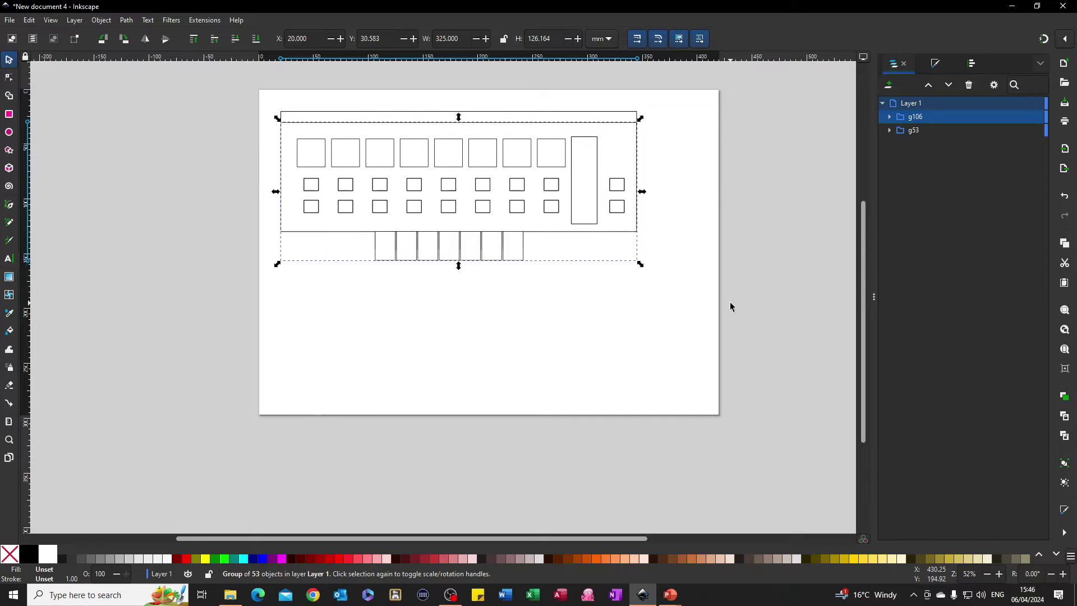
key(Down)
key(Down)
key(Down)
key(Down)
key(Down)
key(Down)
key(Down)
key(Down)
key(Down)
key(Down)
key(Down)
key(Down)
key(Down)
key(Down)
key(Down)
key(Down)
key(Down)
key(Down)
key(Down)
key(Down)
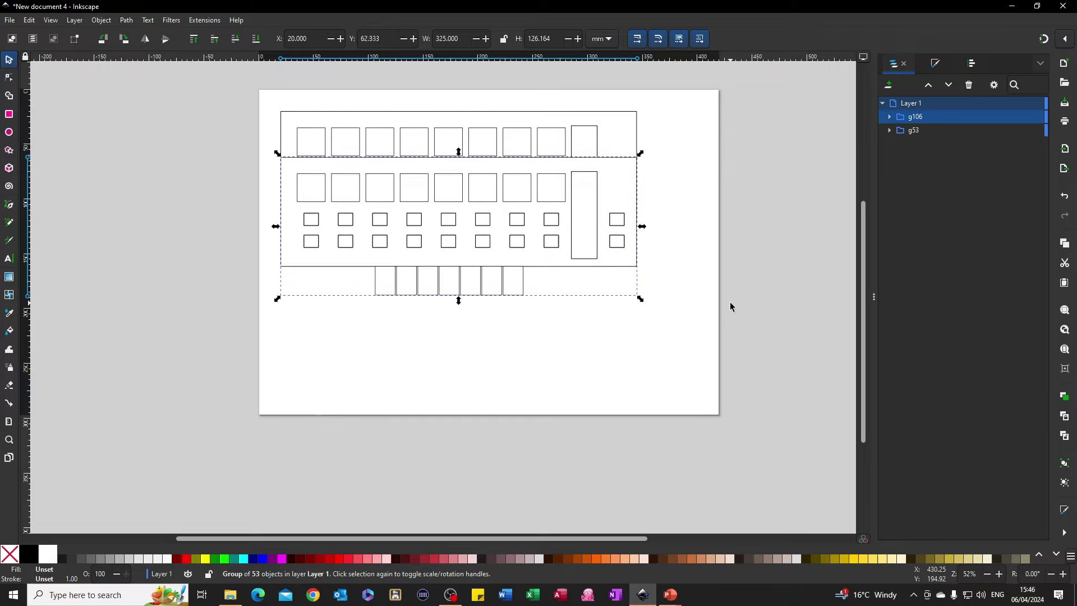
key(Down)
key(Down)
key(Down)
key(Down)
key(Down)
key(Down)
key(Down)
key(Down)
key(Down)
key(Down)
key(Down)
key(Down)
key(Down)
key(Down)
key(Down)
key(Down)
key(Down)
key(Down)
key(Down)
key(Down)
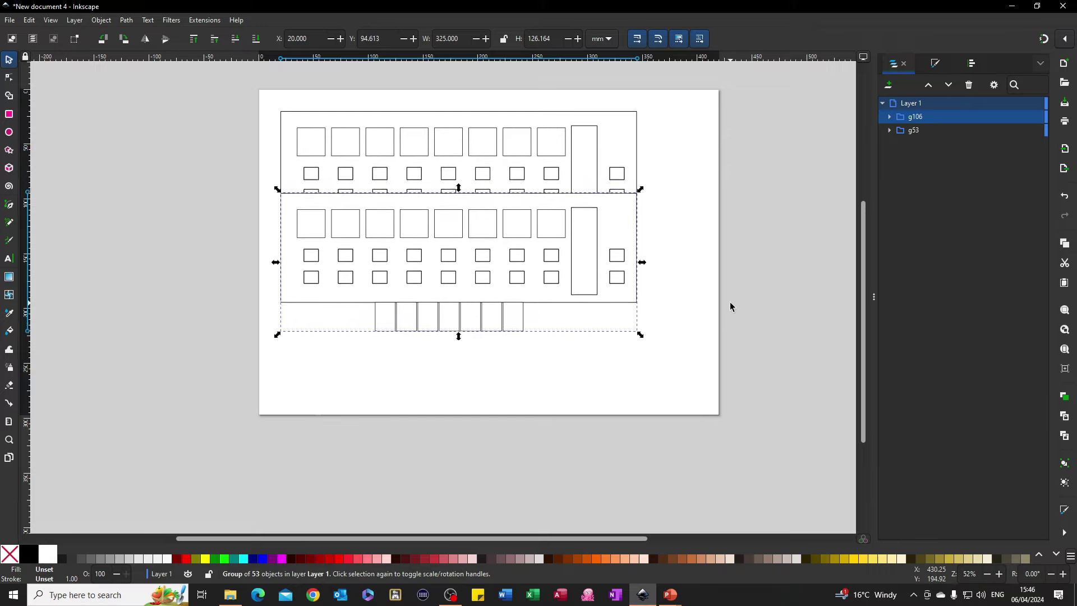
key(Down)
key(Down)
key(Down)
key(Down)
key(Down)
key(Down)
key(Down)
key(Down)
key(Down)
key(Down)
key(Down)
key(Down)
key(Down)
key(Down)
key(Down)
key(Down)
key(Down)
key(Down)
key(Down)
key(Down)
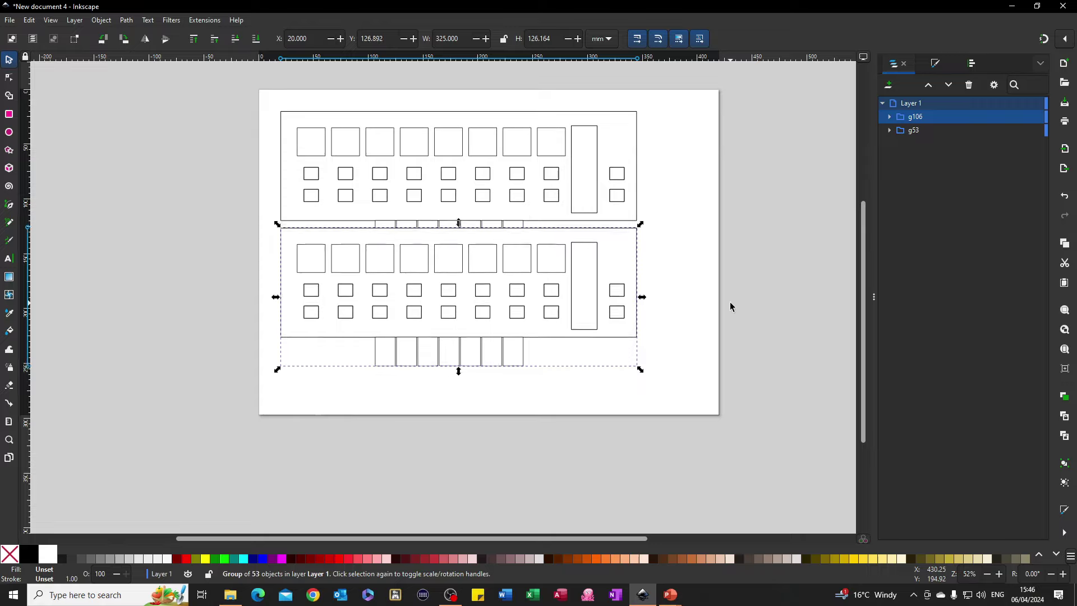
key(Down)
key(Down)
key(Down)
key(Down)
key(Down)
key(Down)
key(Down)
key(Down)
key(Down)
key(Down)
key(Down)
key(Down)
key(Down)
key(Down)
key(Down)
key(Down)
key(Down)
key(Down)
key(Down)
key(Down)
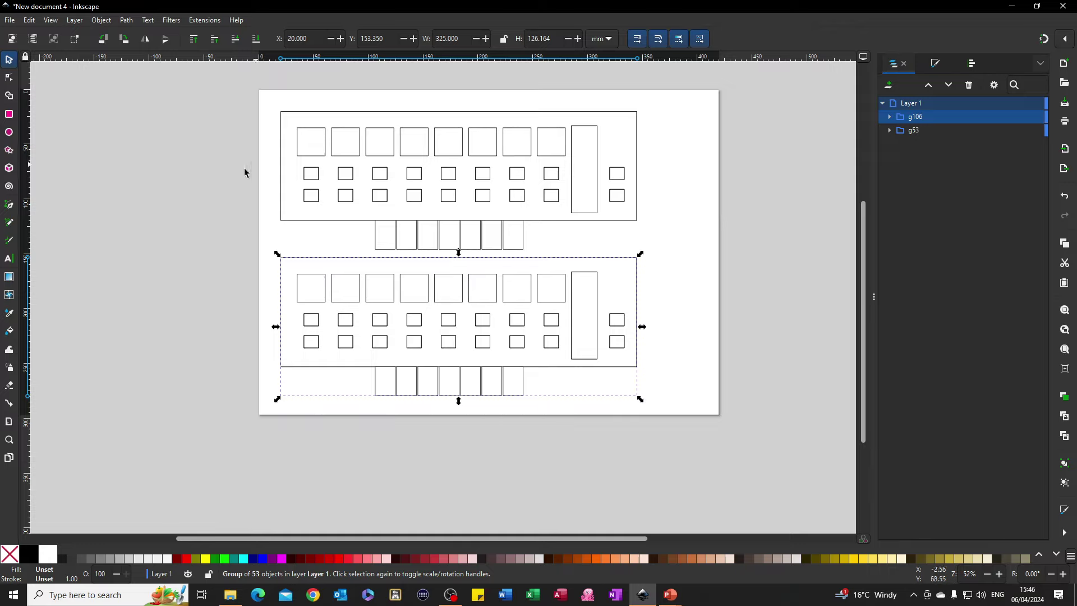
Step: Create a new layer named 'text' above Layer 1
click(173, 185)
ctrl+scroll(172, 180, up, 1)
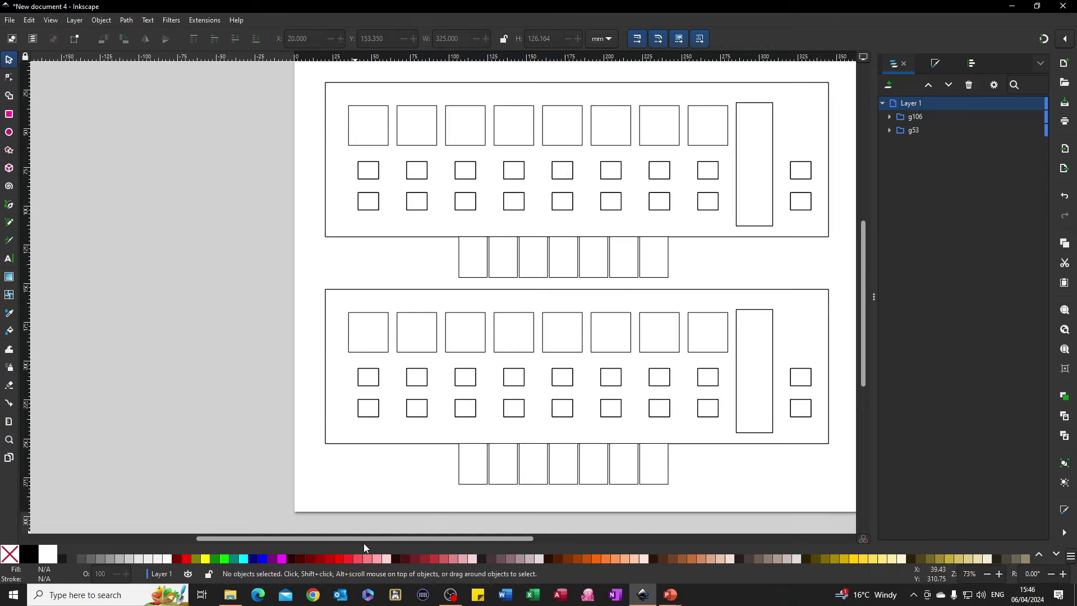
drag(366, 539, 459, 539)
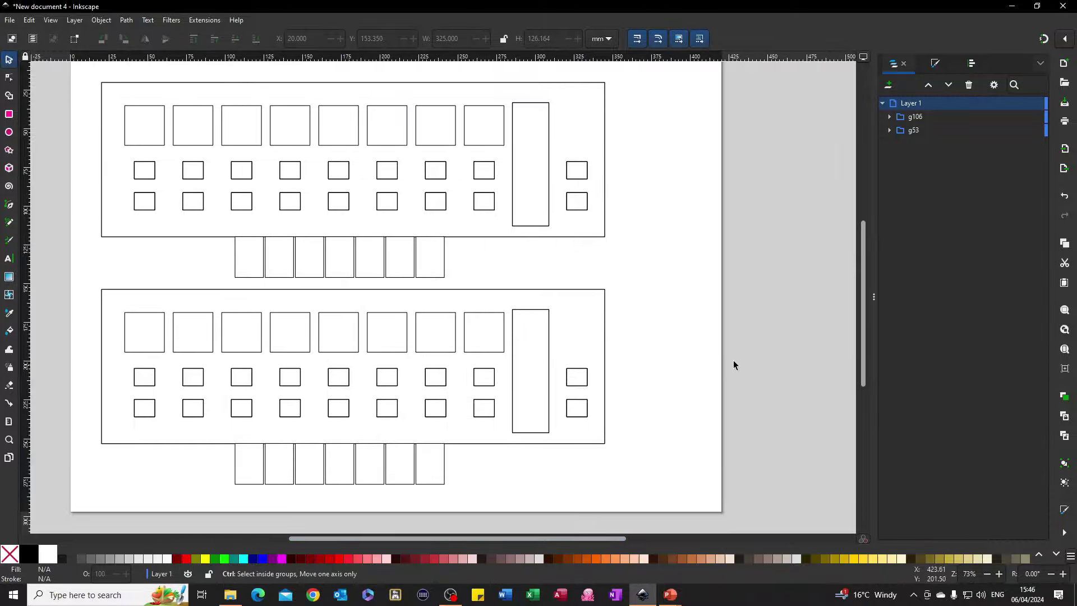
drag(864, 333, 863, 299)
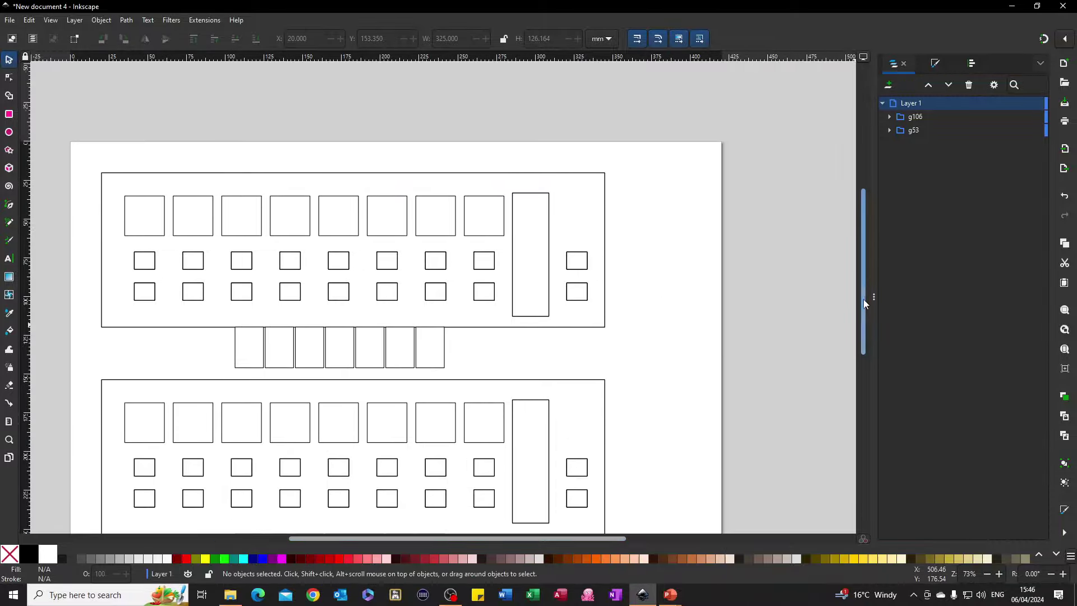
click(890, 86)
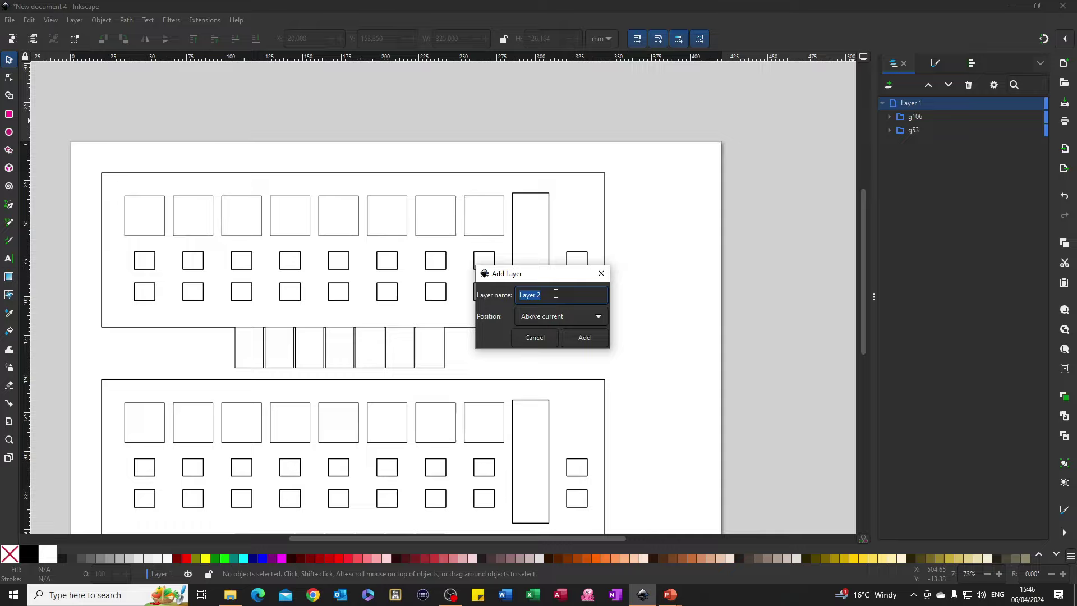
text(text)
click(585, 339)
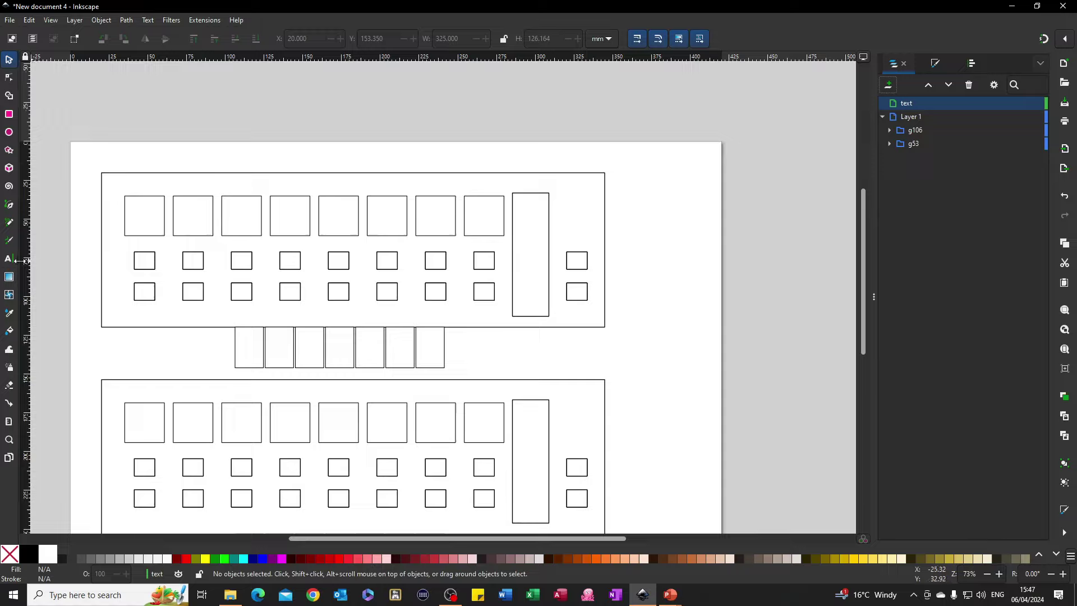
click(9, 261)
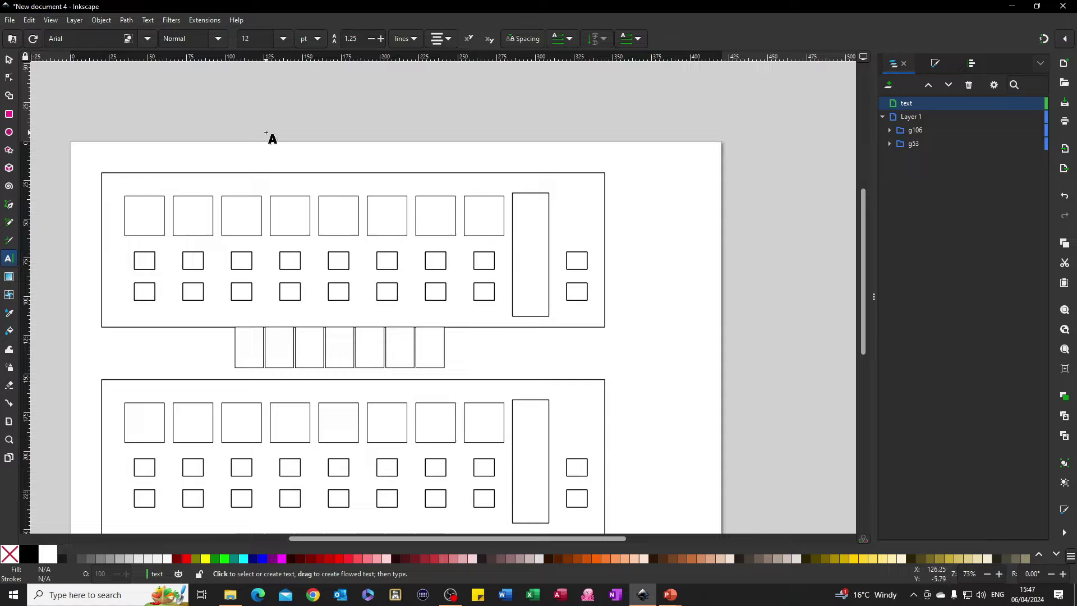
click(124, 181)
text(CON)
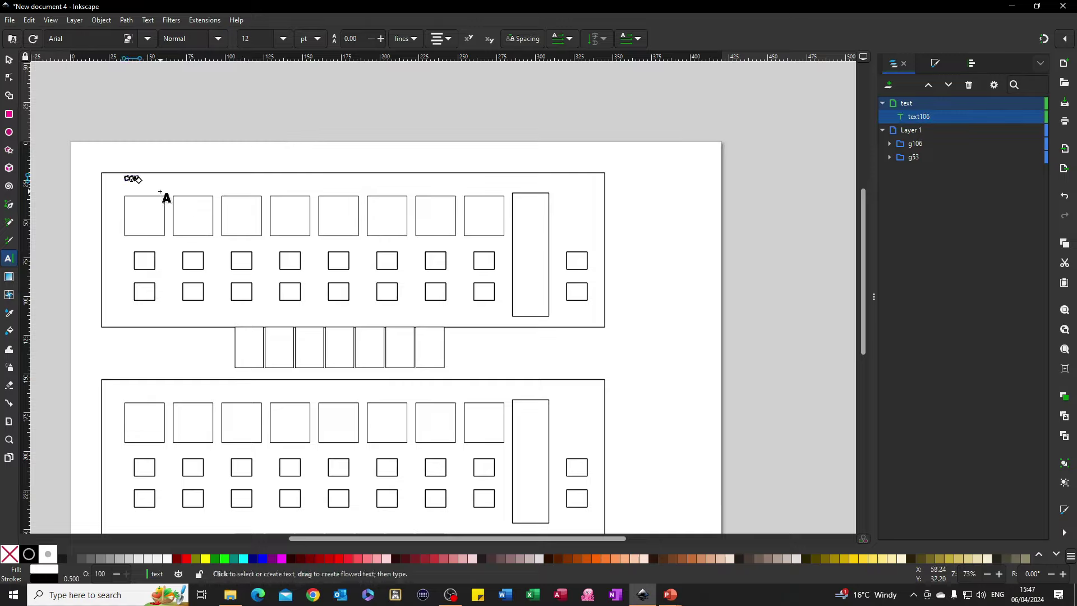
click(9, 60)
click(192, 164)
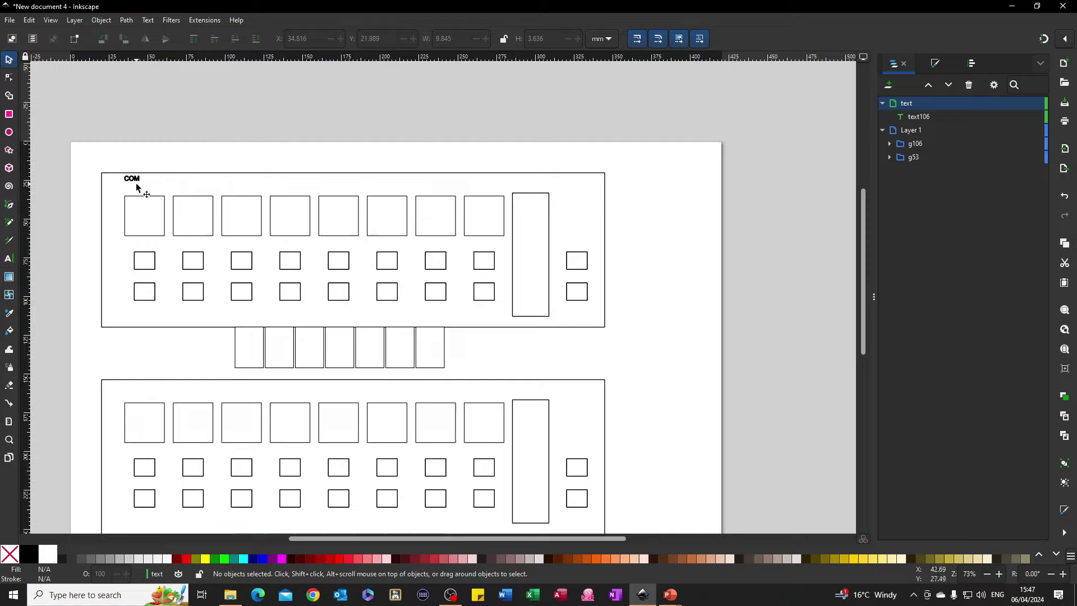
click(935, 63)
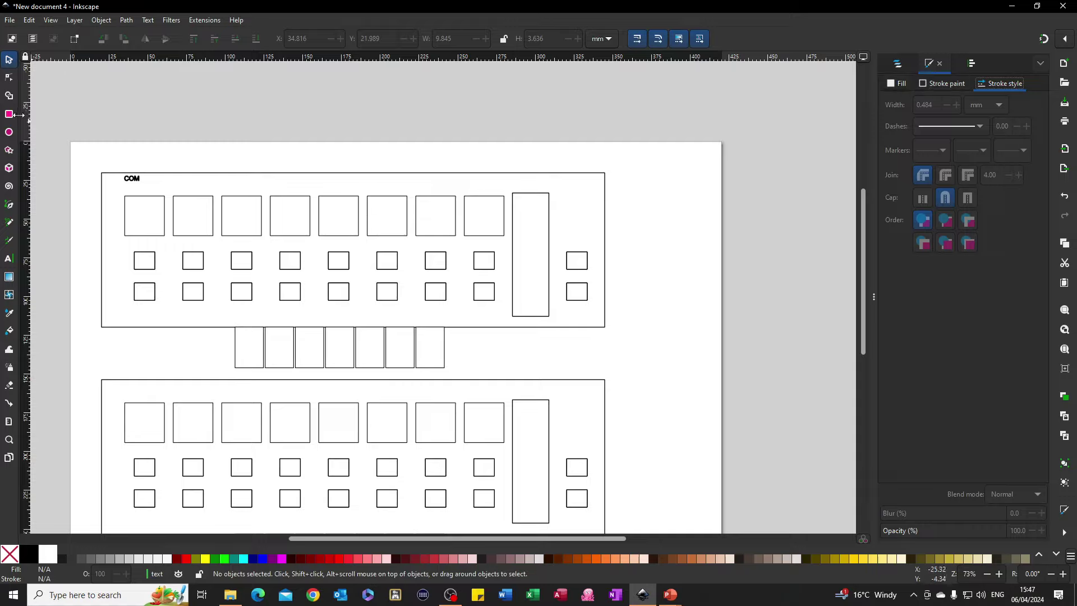
Step: Set the COM label's stroke width to 0, fill it black, and shift it slightly down-right
click(134, 181)
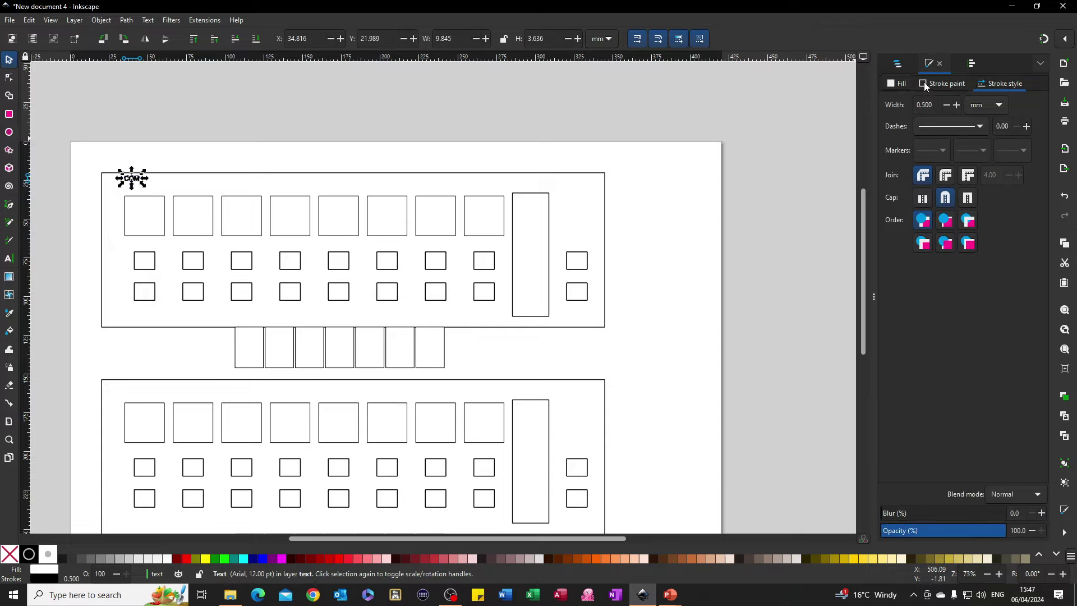
click(947, 105)
click(947, 106)
click(947, 105)
click(947, 106)
click(947, 106)
click(35, 553)
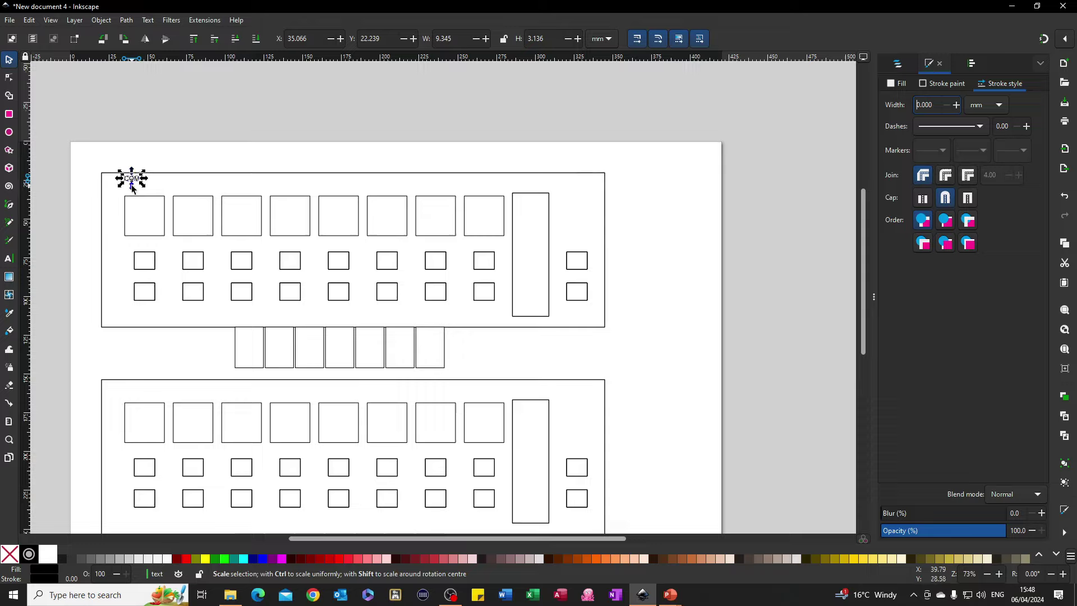
drag(132, 186, 144, 182)
Step: Try a red fill on the upper template group, then undo it
click(188, 181)
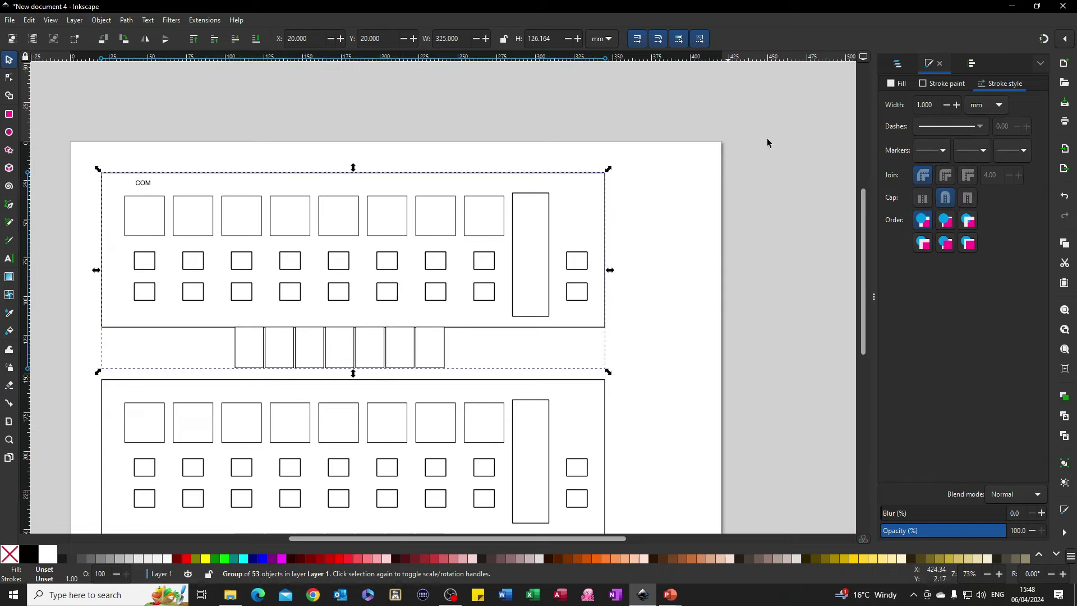
click(900, 83)
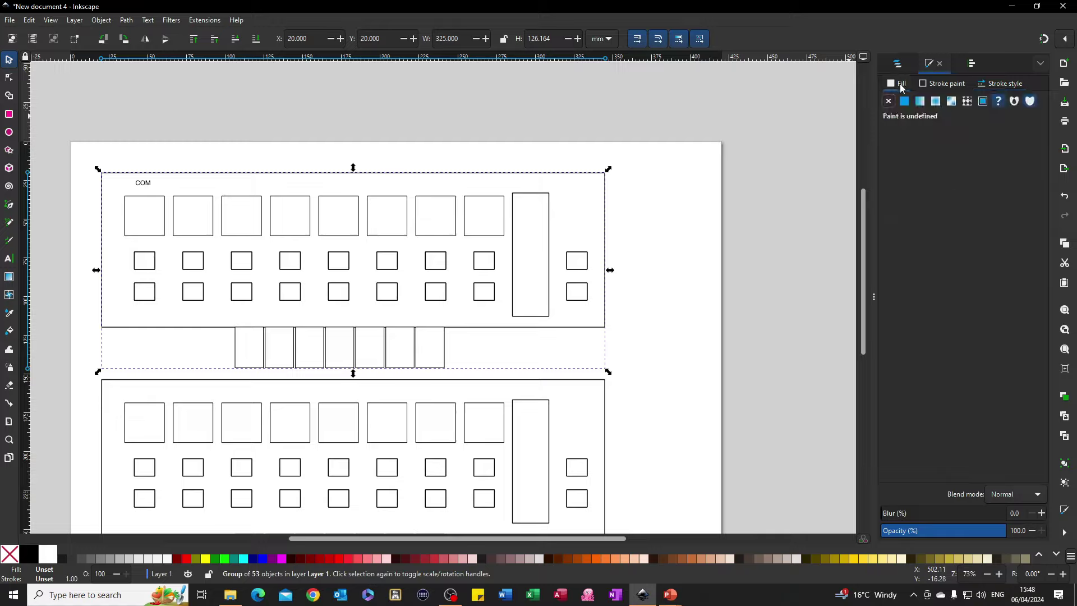
click(189, 562)
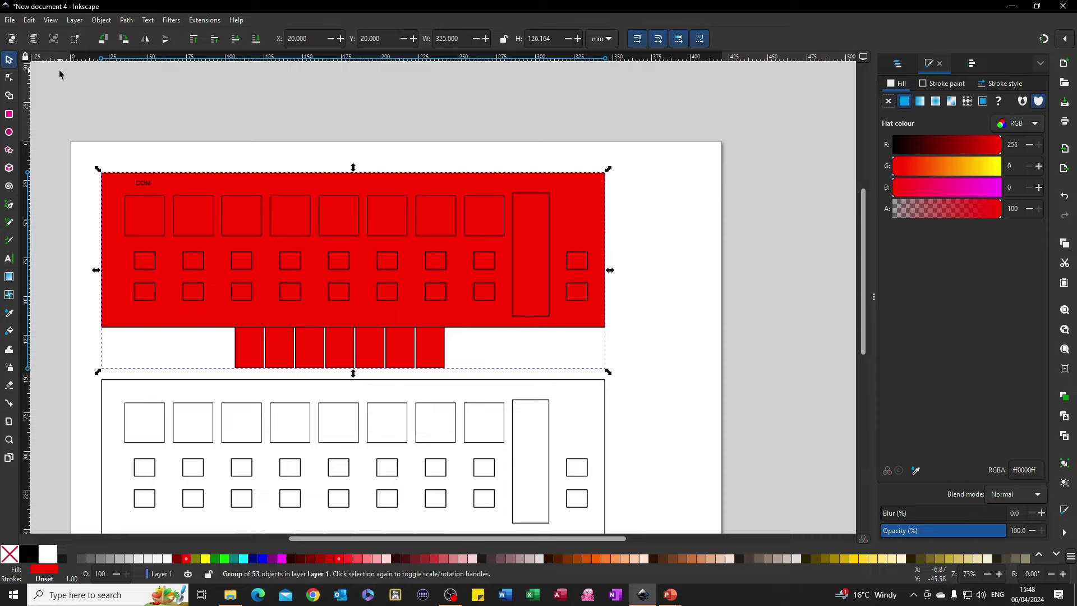
key(ctrl+z)
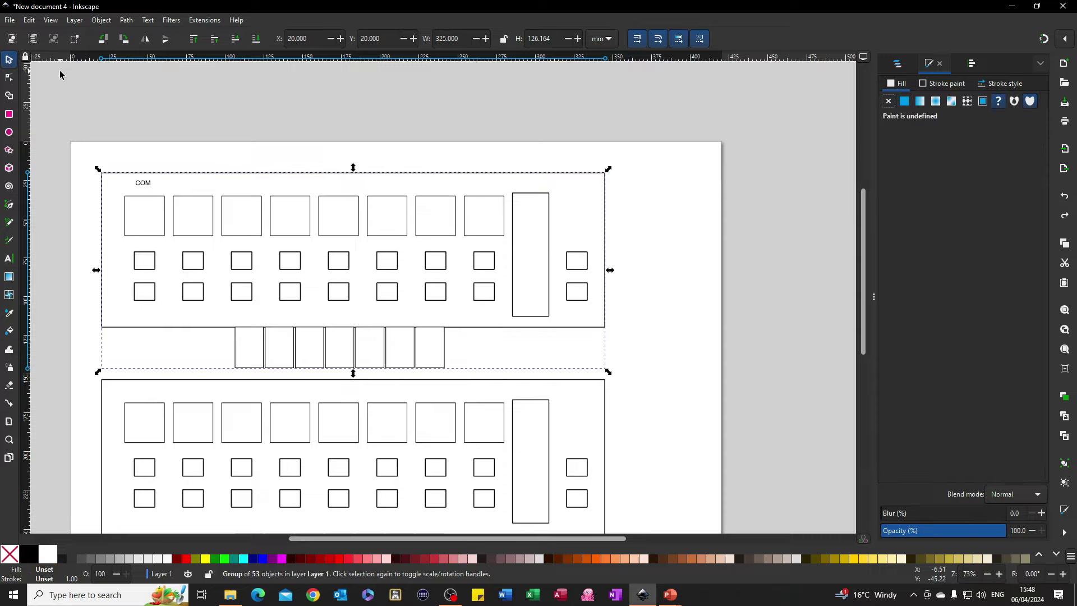
Step: Change the COM label's fill to teal #008080
click(147, 184)
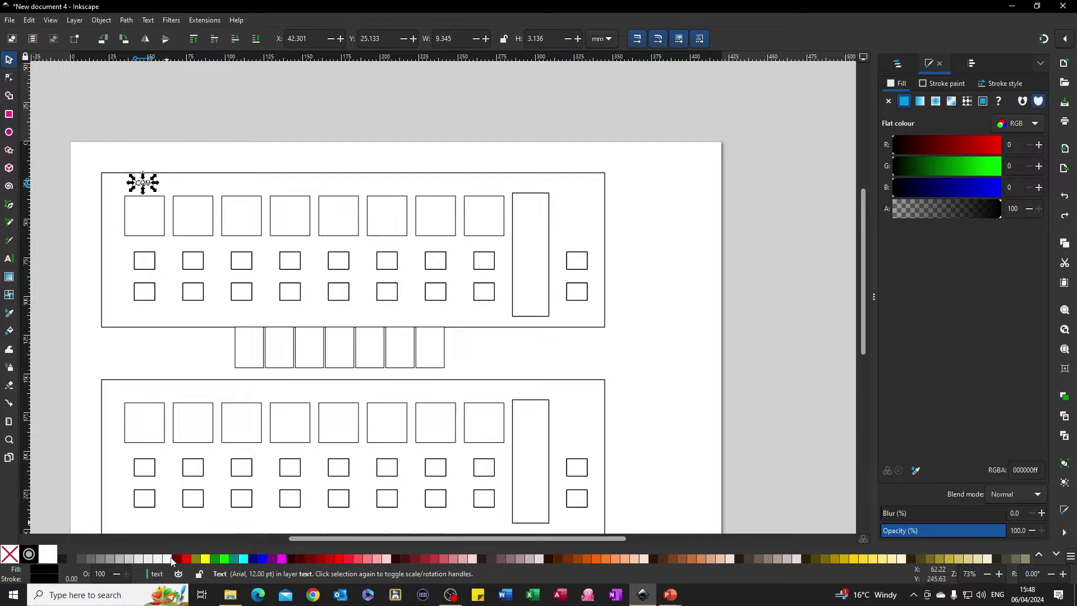
click(187, 559)
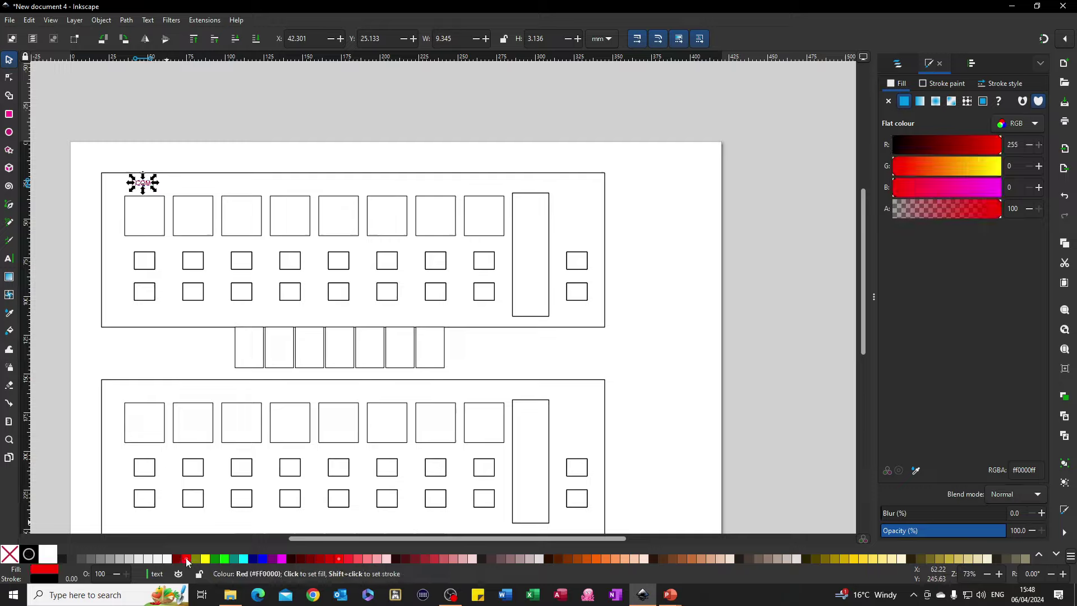
click(232, 560)
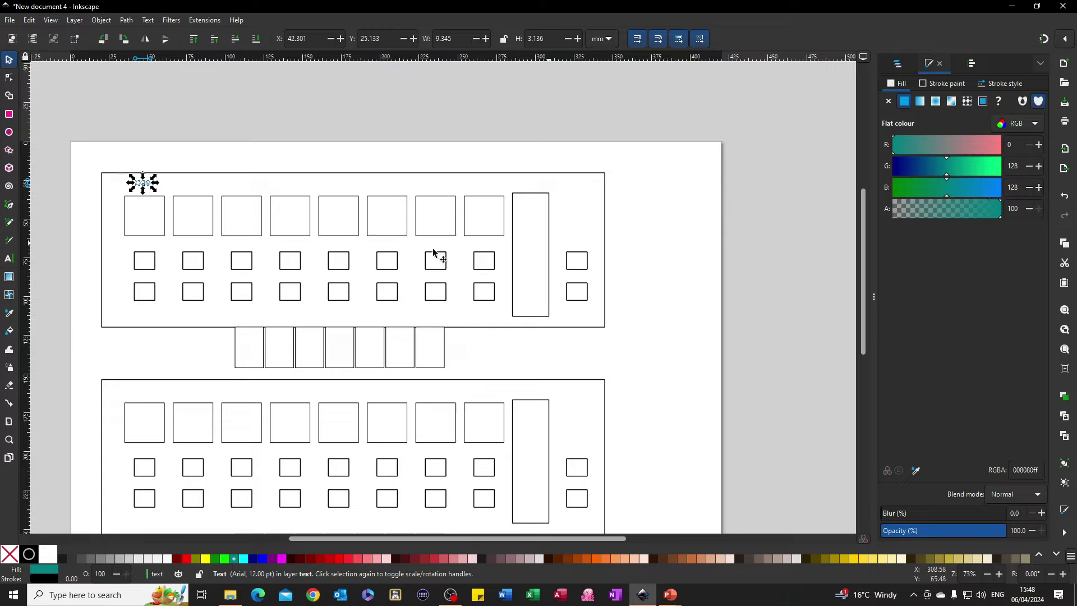
click(199, 239)
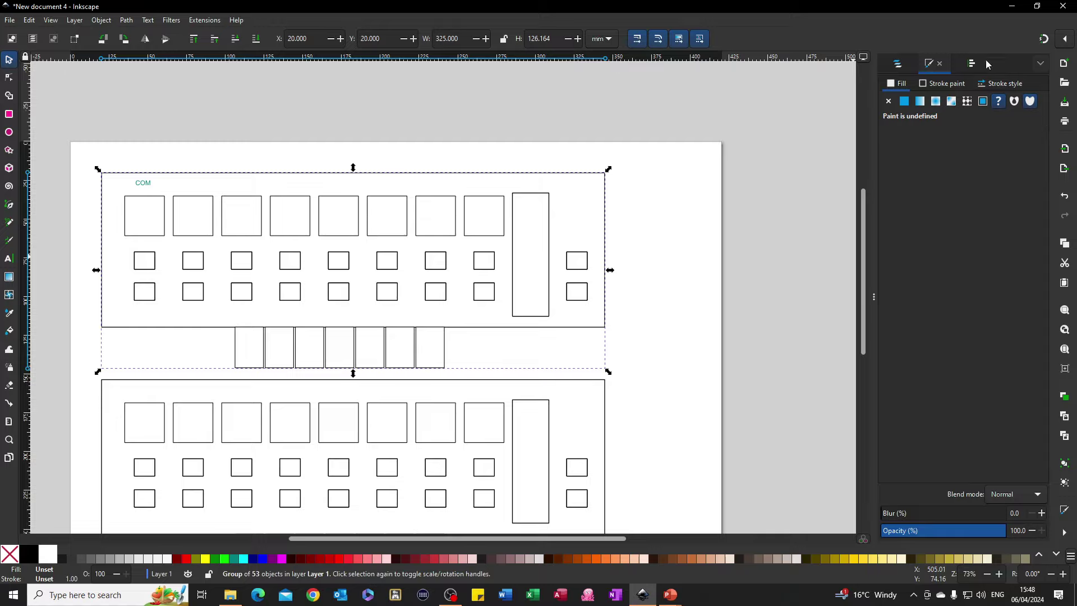
Step: Show the Layers and Objects list and select everything on Layer 1
click(906, 66)
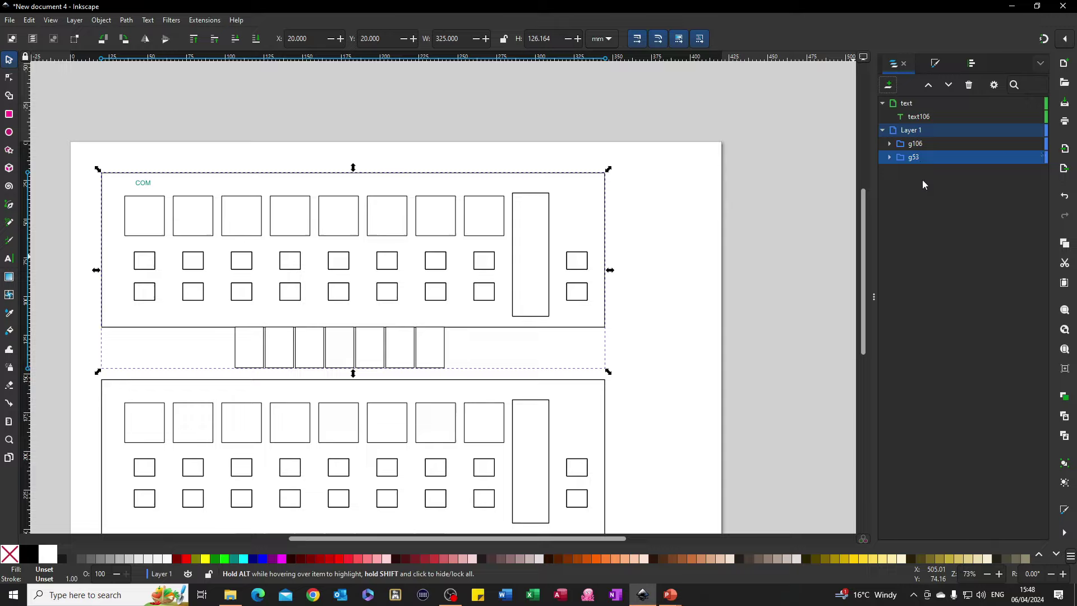
click(922, 132)
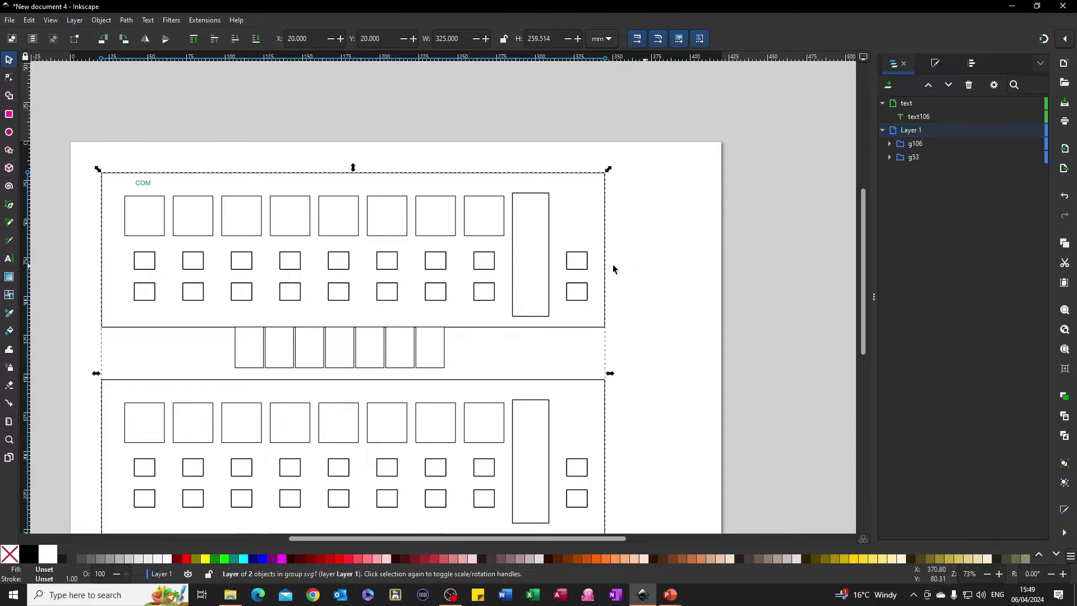
click(525, 197)
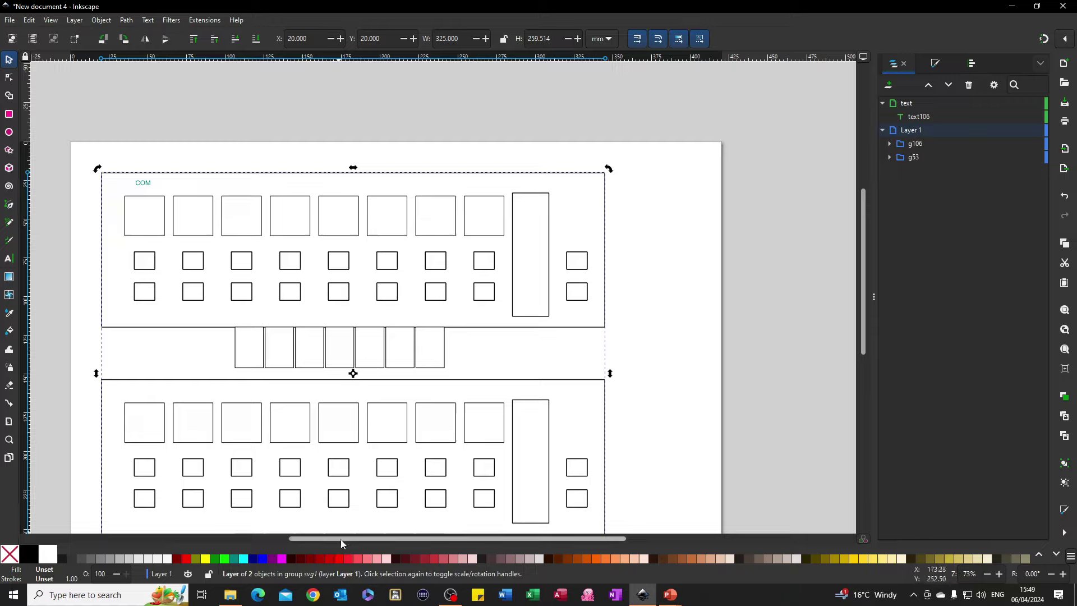
Step: Try fuchsia fill and fuchsia stroke on both templates, undoing each to keep black outlines
click(283, 560)
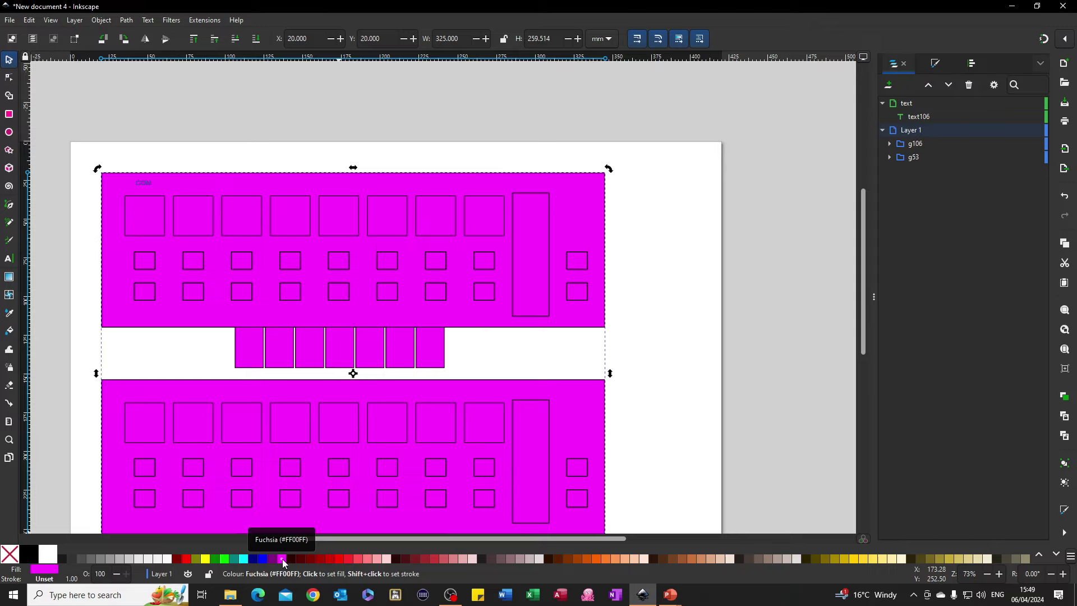
key(ctrl+z)
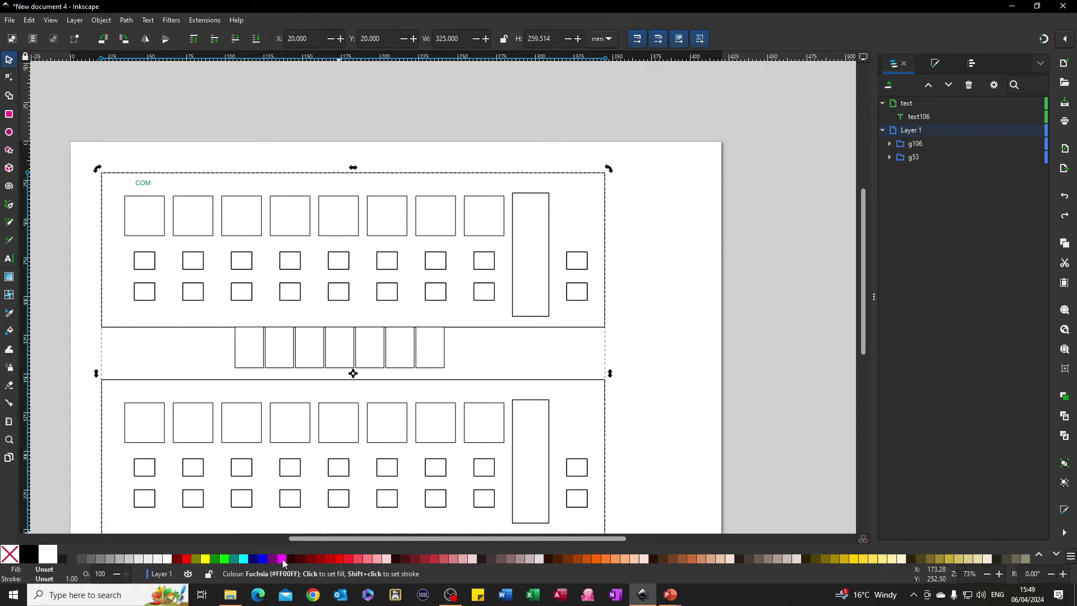
click(284, 561)
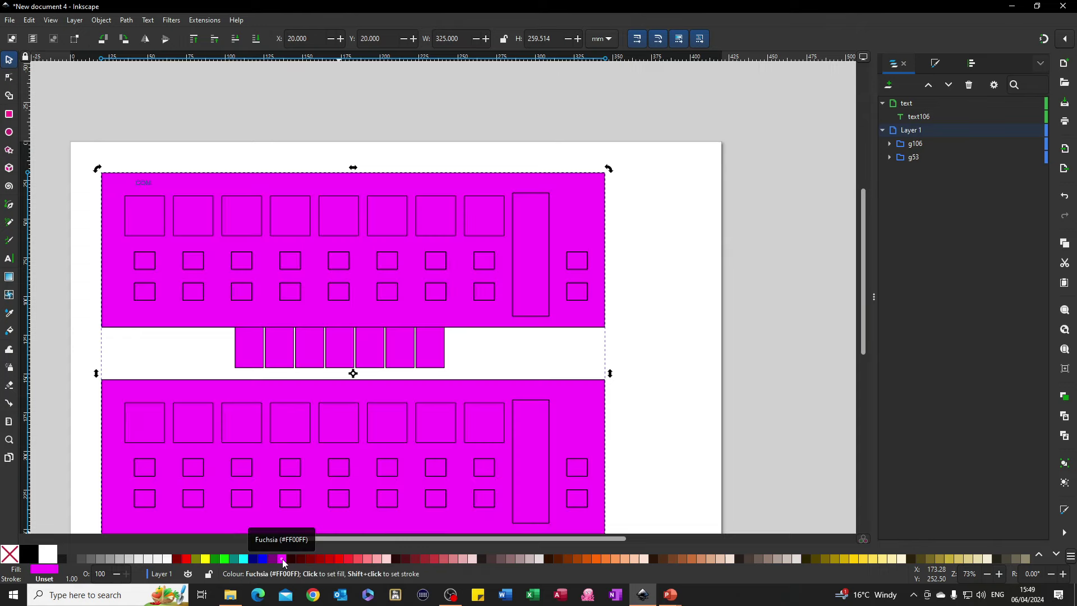
key(ctrl)
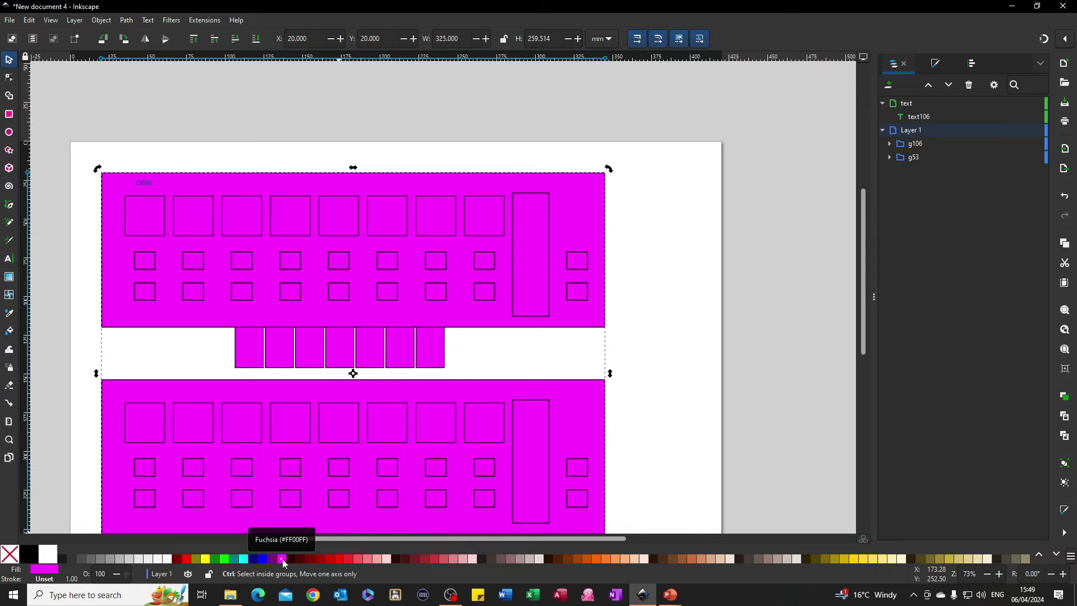
key(ctrl+z)
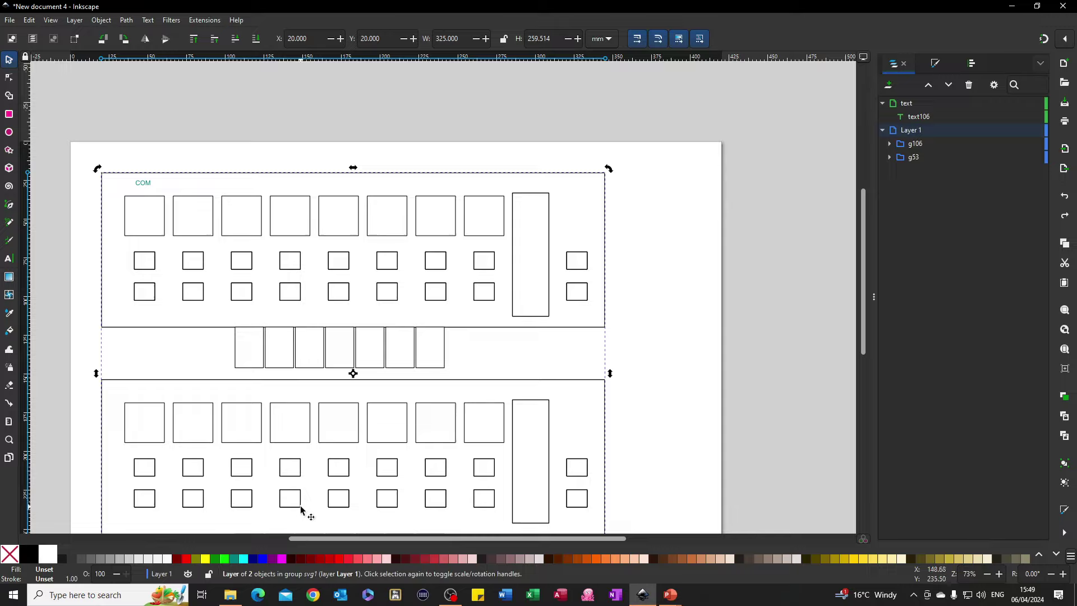
shift+click(284, 563)
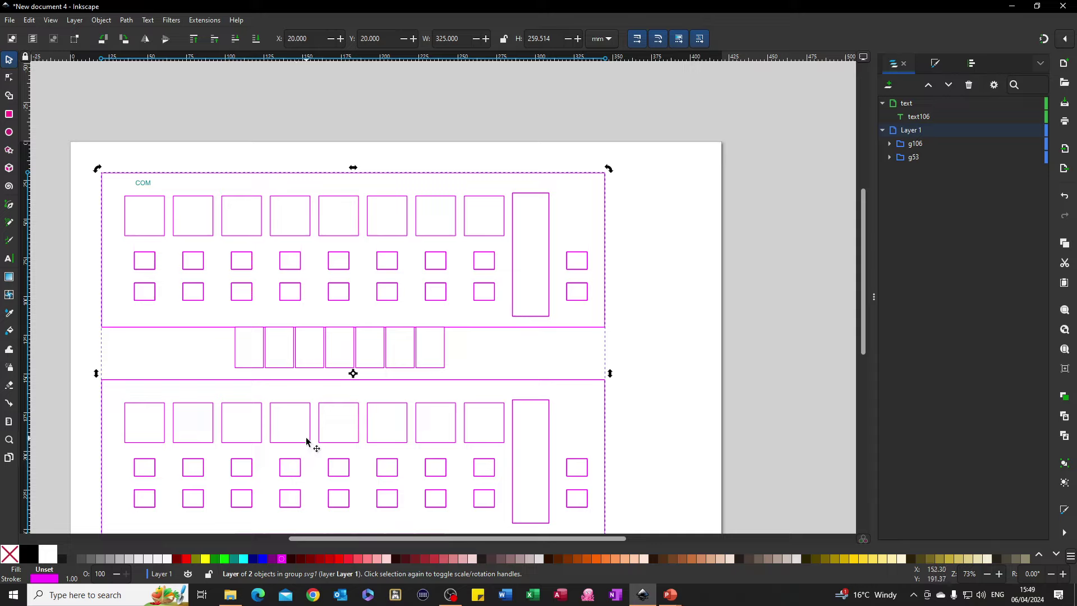
key(ctrl+z)
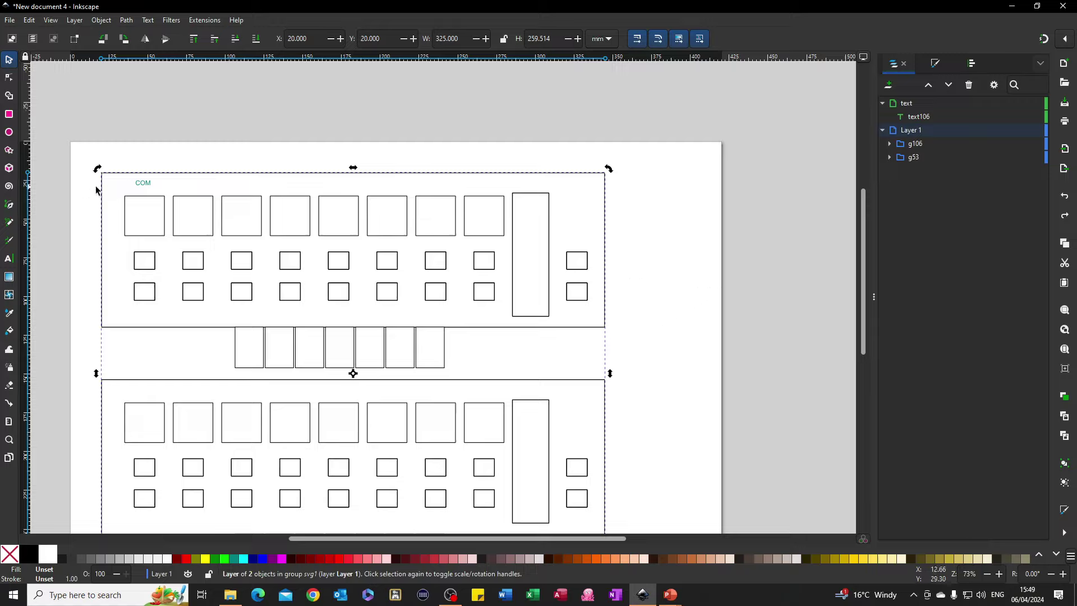
Step: Recolour the COM label black and switch to the Text tool
click(149, 186)
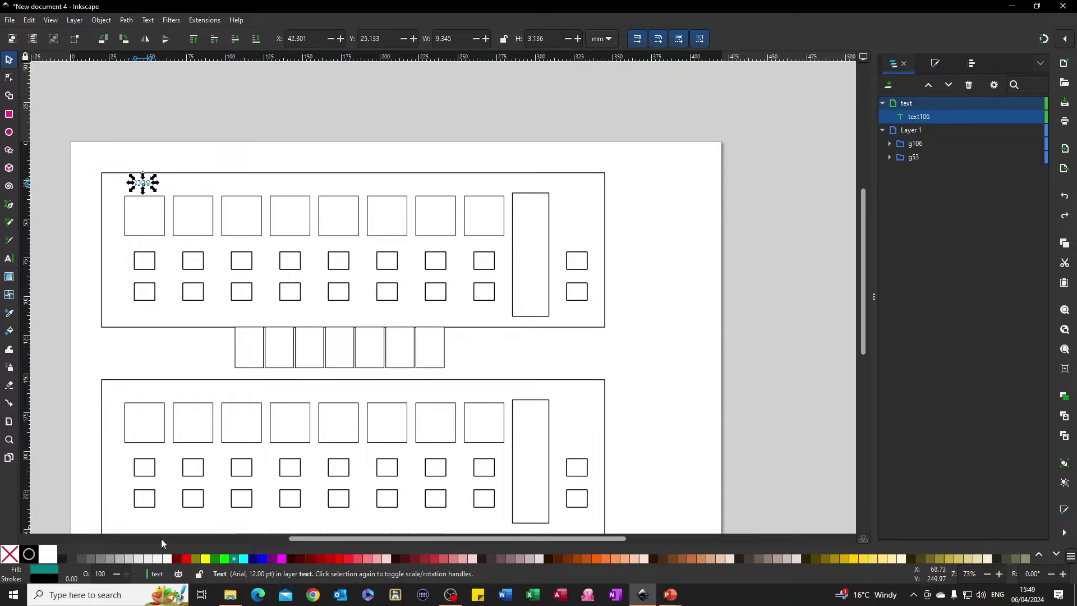
click(37, 553)
click(9, 264)
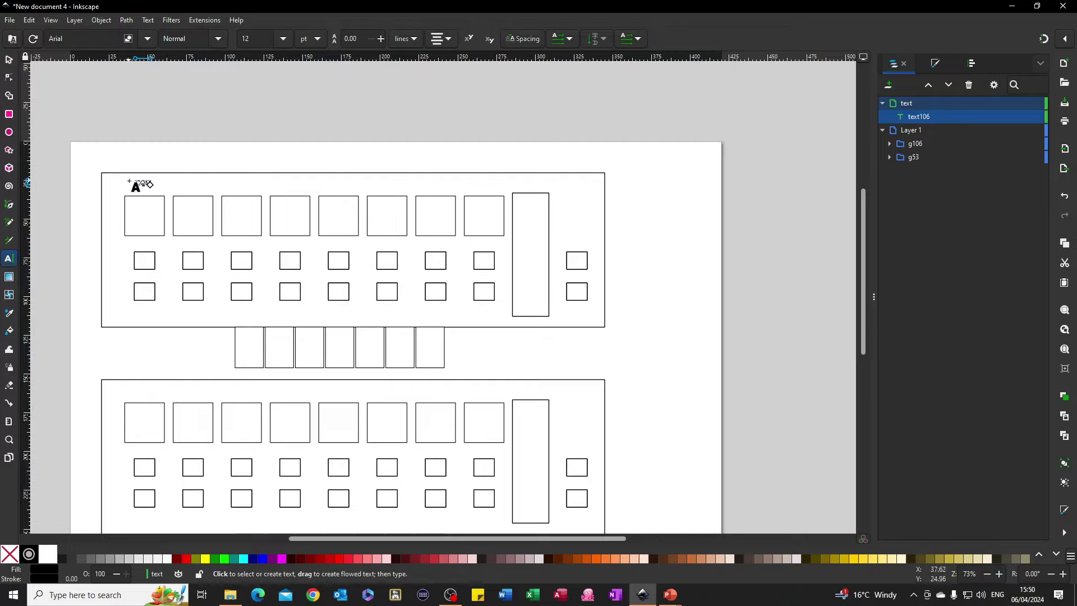